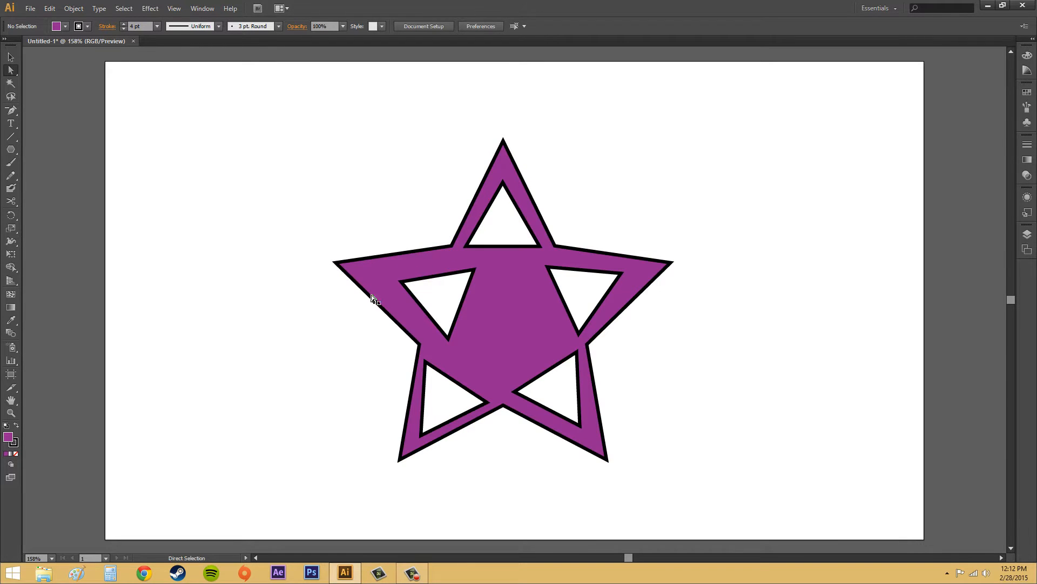
- Delete the purple star with the triangular cut-outs from the artboard
{"action": "left_click", "coordinate": [409, 253]}
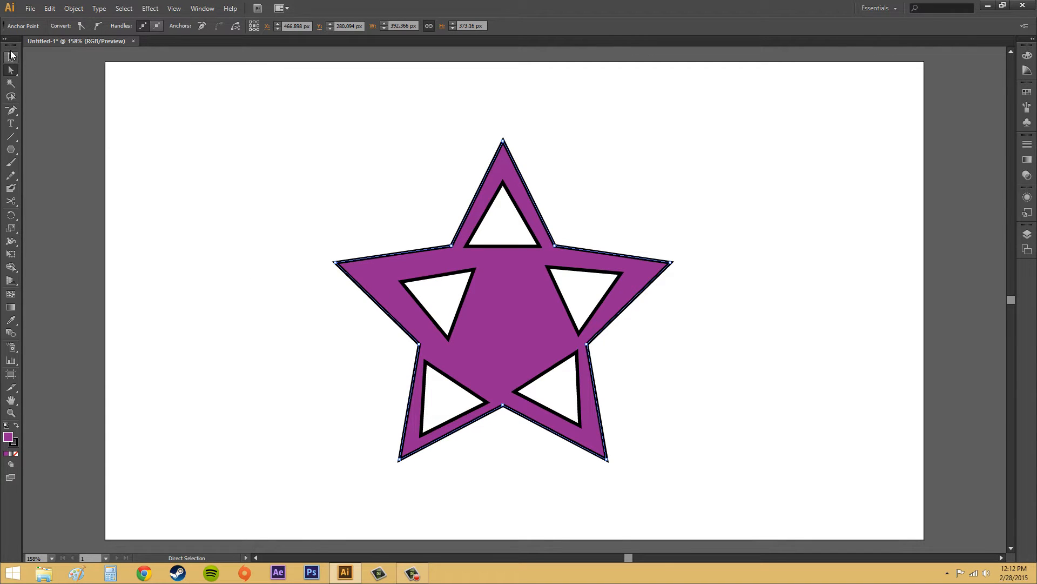
{"action": "left_click", "coordinate": [490, 268]}
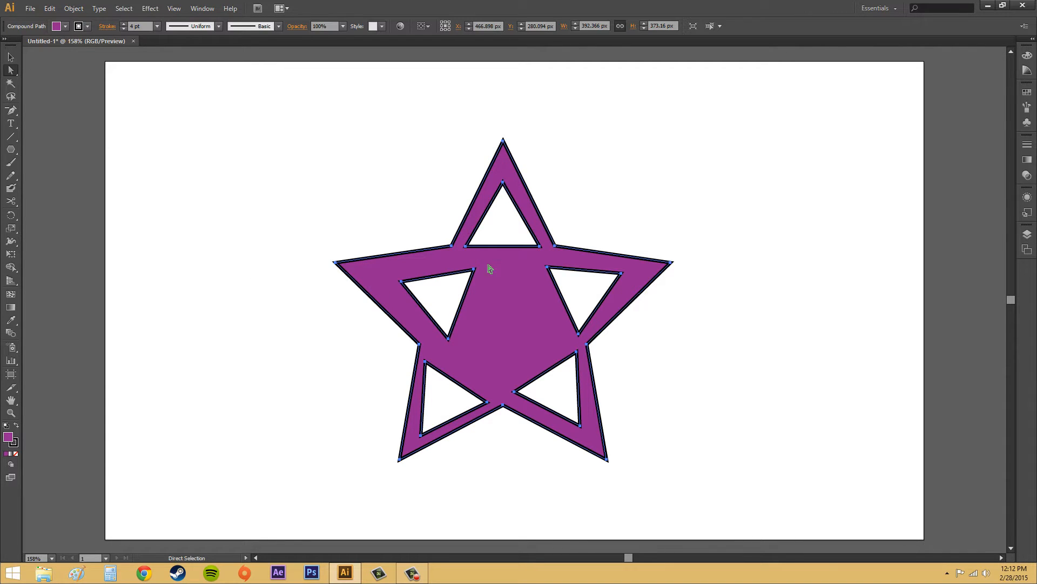
{"action": "left_click", "coordinate": [759, 292]}
{"action": "left_click", "coordinate": [525, 301]}
{"action": "mouse_move", "coordinate": [518, 280]}
{"action": "left_mouse_down"}
{"action": "mouse_move", "coordinate": [699, 225]}
{"action": "mouse_move", "coordinate": [483, 267]}
{"action": "mouse_move", "coordinate": [506, 212]}
{"action": "mouse_move", "coordinate": [510, 301]}
{"action": "mouse_move", "coordinate": [503, 292]}
{"action": "left_mouse_up"}
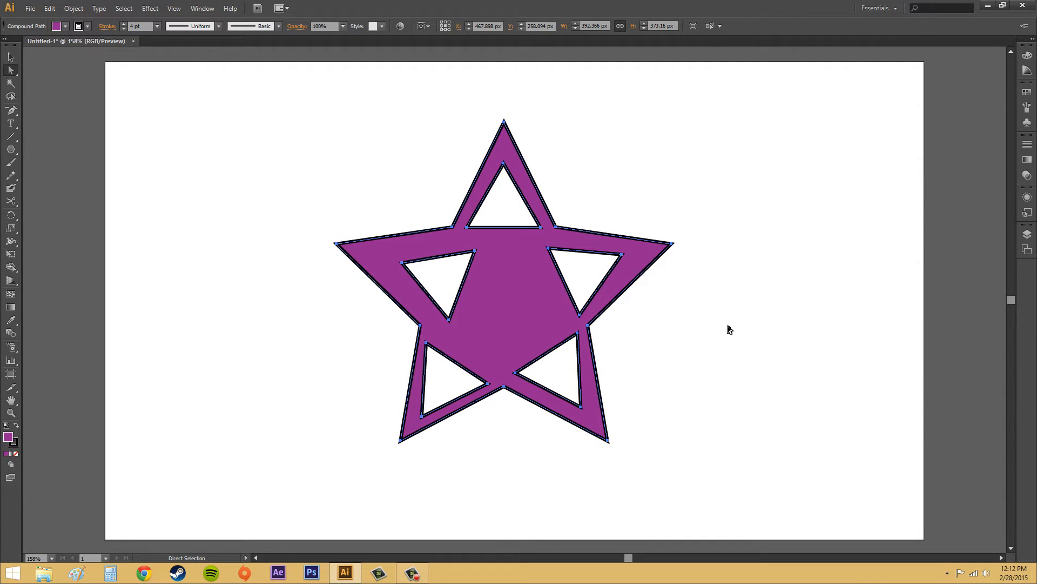
{"action": "key", "text": "Delete"}
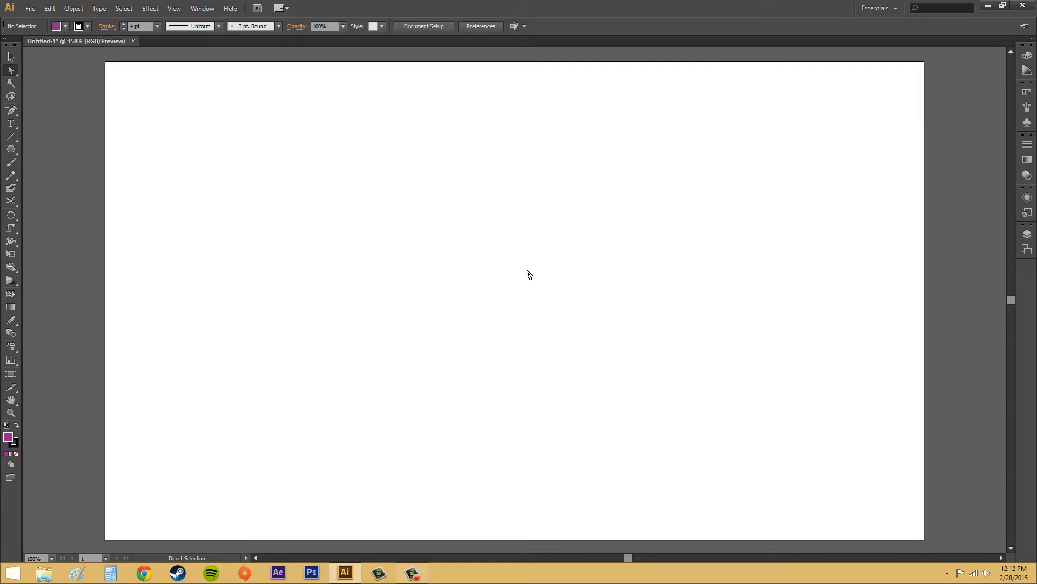
- Draw a purple rectangle about 577 px wide and 342 px high in the middle of the artboard
{"action": "left_click", "coordinate": [11, 149]}
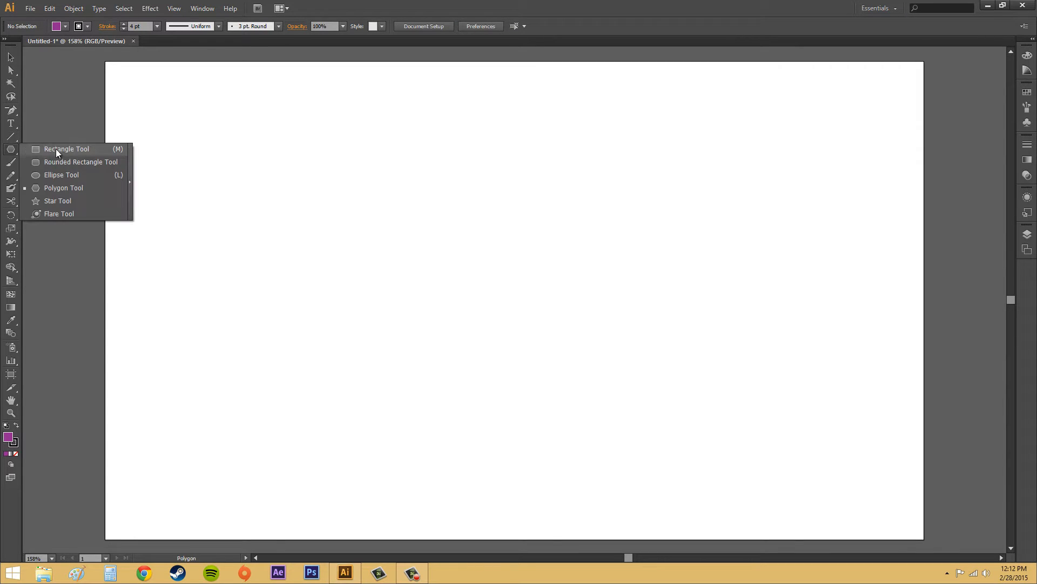
{"action": "left_click", "coordinate": [66, 149]}
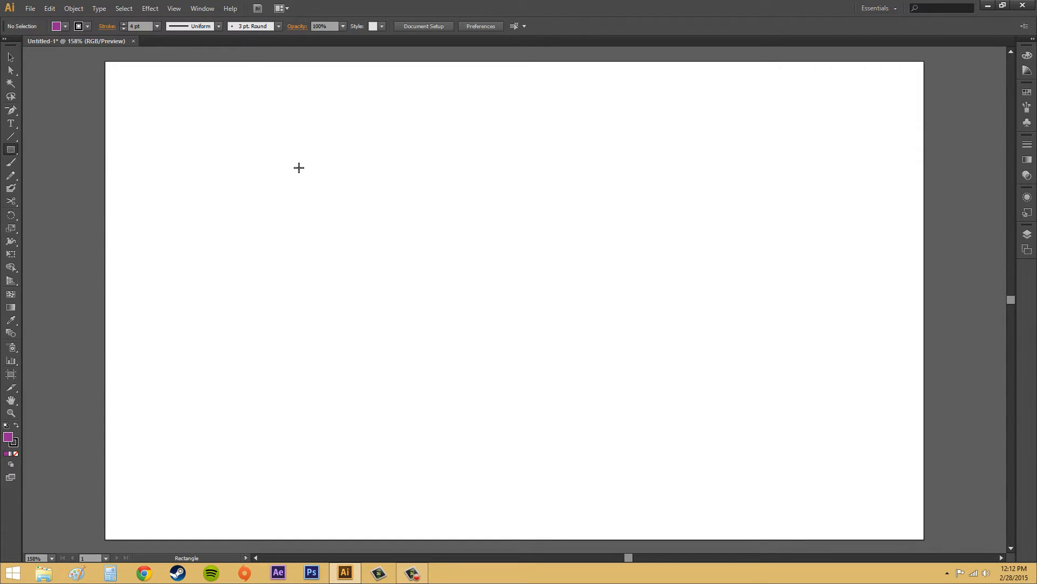
{"action": "mouse_move", "coordinate": [269, 143]}
{"action": "left_mouse_down"}
{"action": "mouse_move", "coordinate": [728, 394]}
{"action": "mouse_move", "coordinate": [762, 434]}
{"action": "left_mouse_up"}
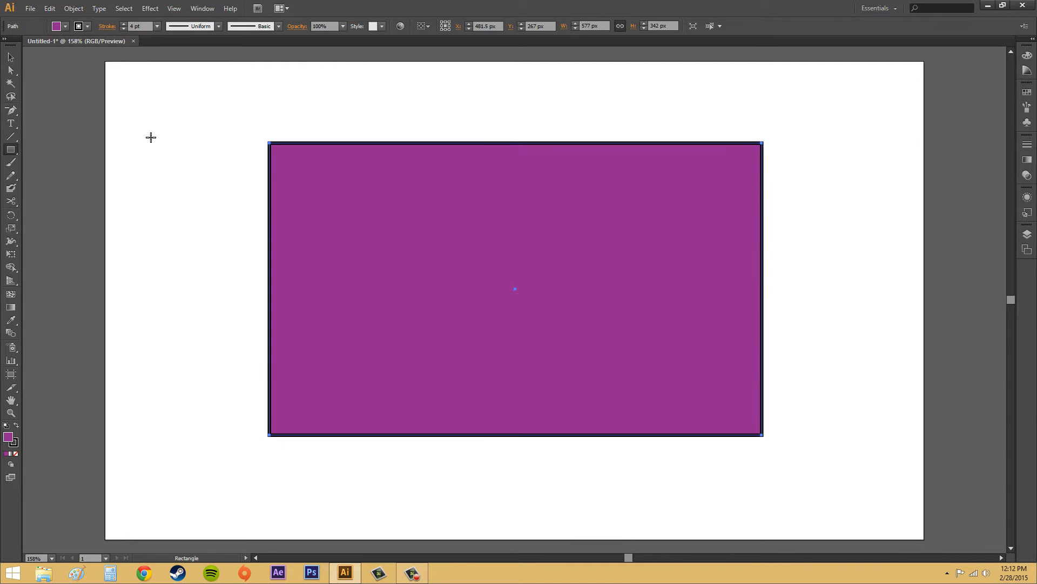
- Draw two five-pointed stars inside the rectangle, one near its upper-left corner and one near its lower-right corner
{"action": "left_click", "coordinate": [10, 150]}
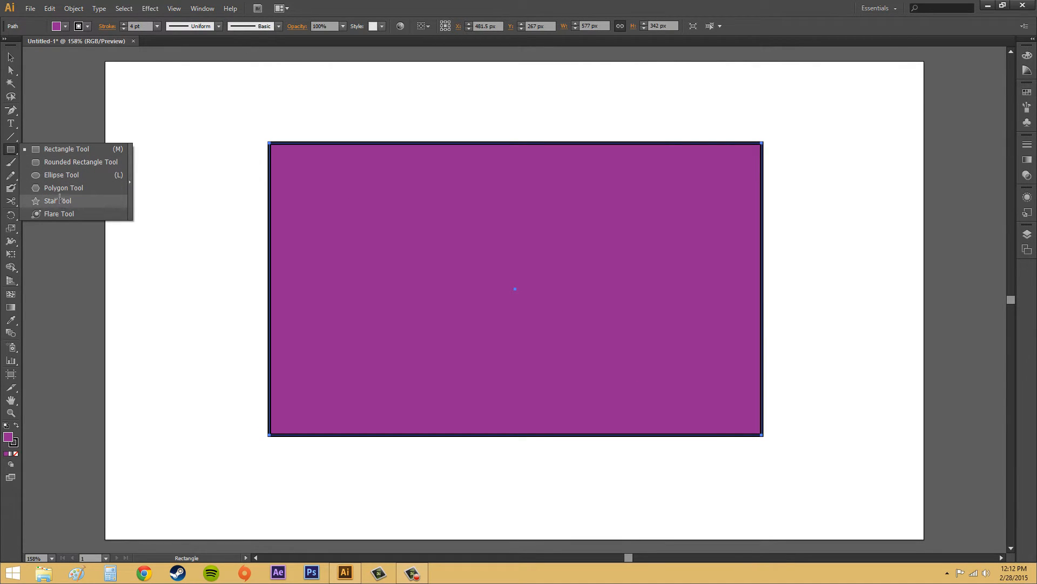
{"action": "left_click", "coordinate": [57, 200]}
{"action": "mouse_move", "coordinate": [333, 198]}
{"action": "left_mouse_down"}
{"action": "mouse_move", "coordinate": [426, 255]}
{"action": "mouse_move", "coordinate": [374, 226]}
{"action": "left_mouse_up"}
{"action": "mouse_move", "coordinate": [678, 340]}
{"action": "left_mouse_down"}
{"action": "mouse_move", "coordinate": [711, 387]}
{"action": "mouse_move", "coordinate": [704, 380]}
{"action": "left_mouse_up"}
- Draw three triangles inside the rectangle with the Polygon tool and move the lower-middle one left, clear of the star
{"action": "left_click_drag", "start_coordinate": [17, 156], "coordinate": [50, 187]}
{"action": "left_click_drag", "start_coordinate": [599, 208], "coordinate": [598, 263]}
{"action": "left_click_drag", "start_coordinate": [380, 317], "coordinate": [426, 355]}
{"action": "left_click_drag", "start_coordinate": [576, 332], "coordinate": [593, 388]}
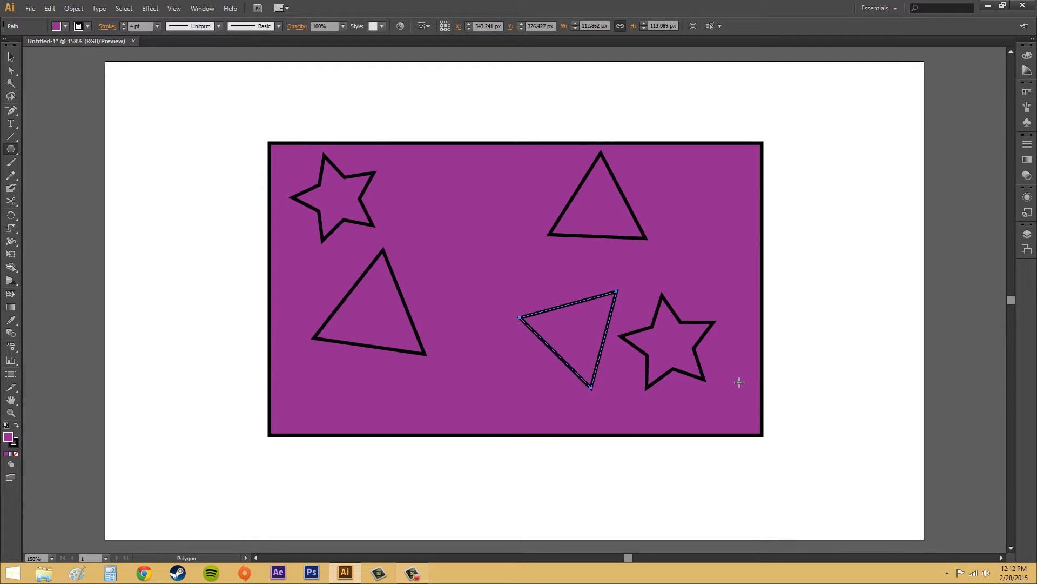
{"action": "left_click", "coordinate": [11, 58]}
{"action": "left_click_drag", "start_coordinate": [575, 304], "coordinate": [521, 304]}
{"action": "left_click", "coordinate": [678, 281]}
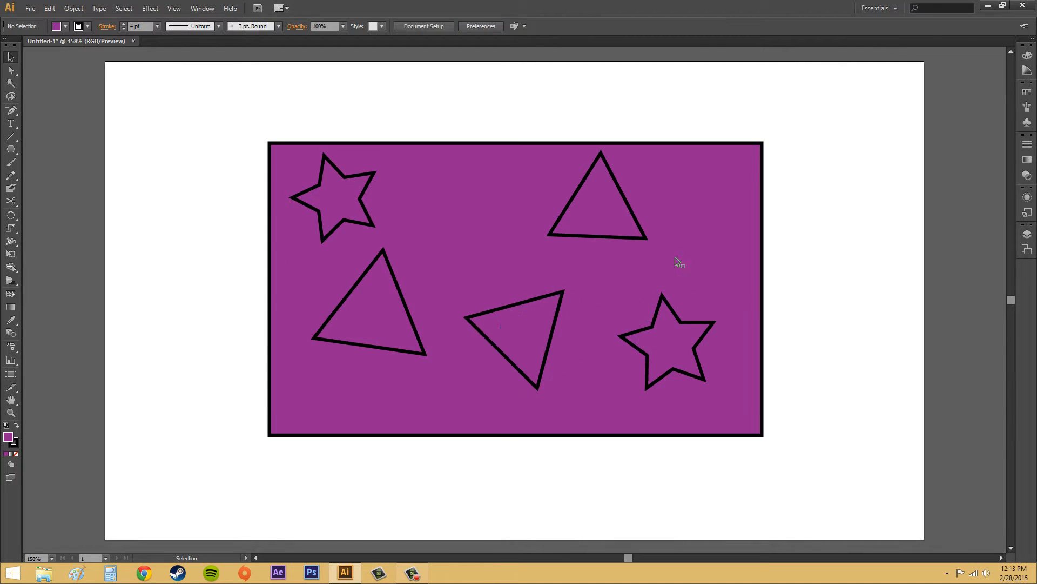
- Make a compound path from the rectangle, stars and triangles, and move it slightly down and left to about X 467.5 px, Y 280 px
{"action": "left_click", "coordinate": [11, 70]}
{"action": "left_click_drag", "start_coordinate": [217, 102], "coordinate": [846, 457]}
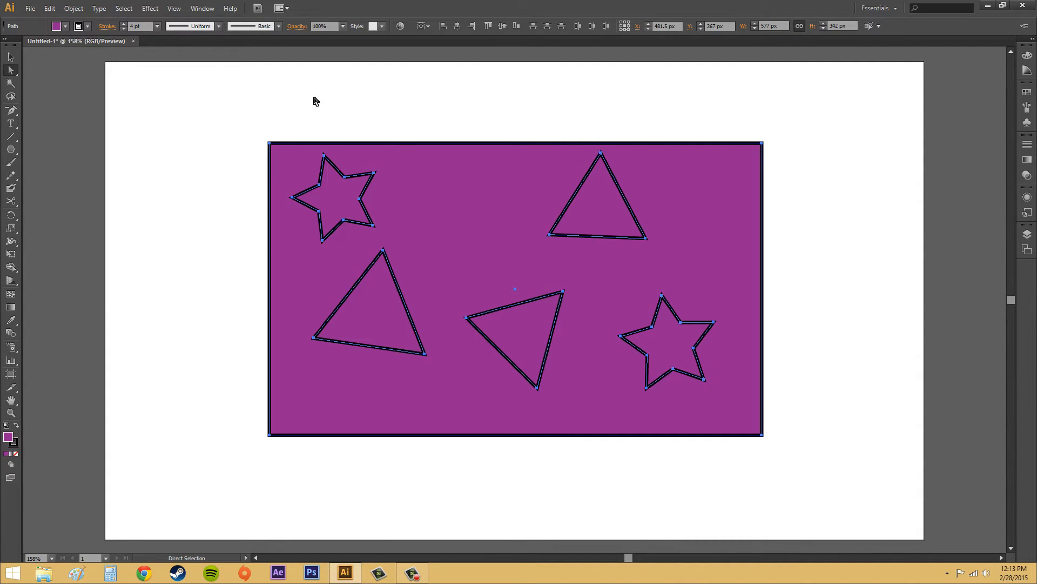
{"action": "left_click", "coordinate": [74, 8]}
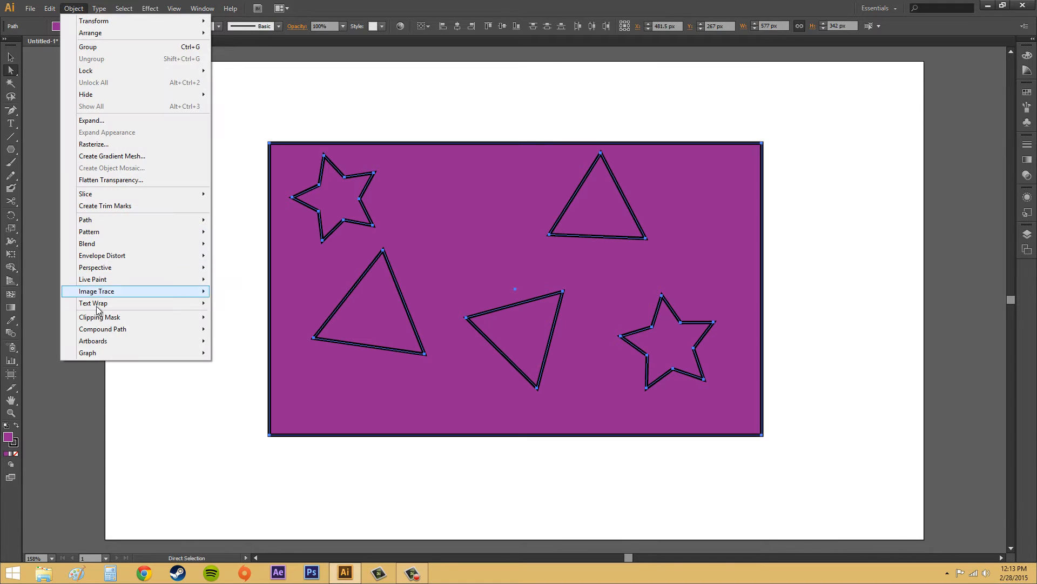
{"action": "mouse_move", "coordinate": [107, 329]}
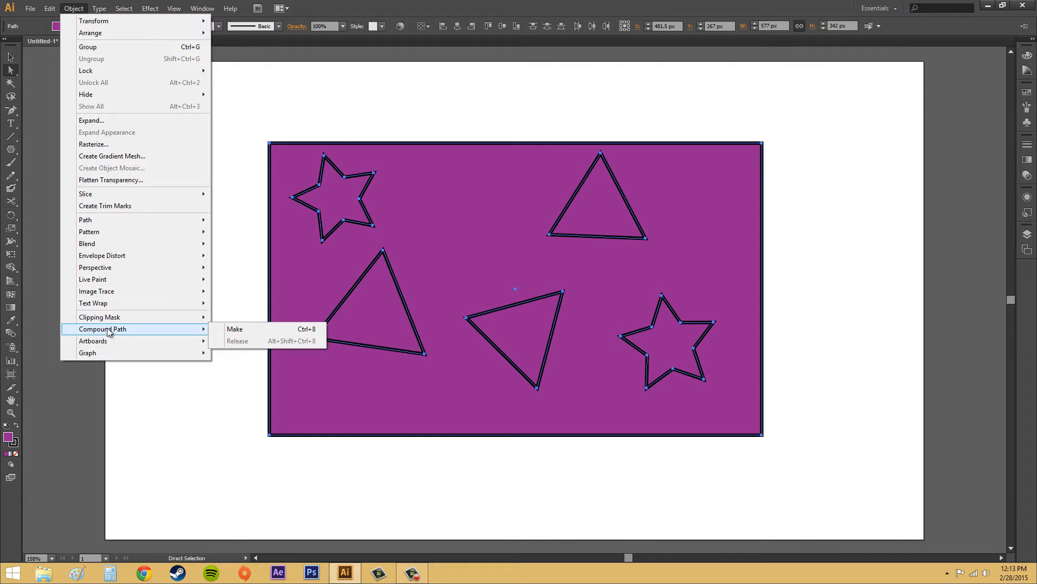
{"action": "left_click", "coordinate": [266, 329]}
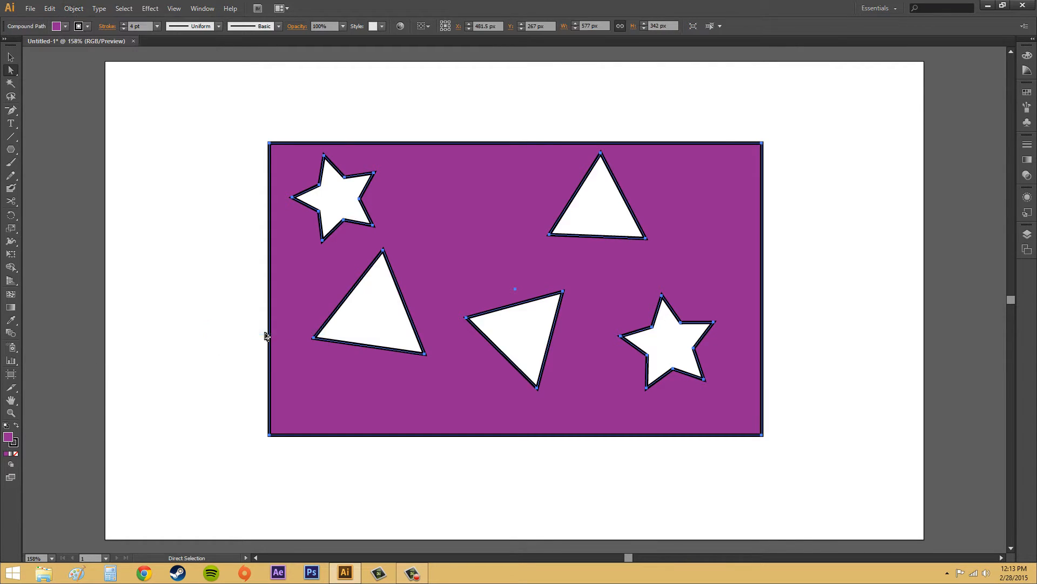
{"action": "left_click", "coordinate": [11, 57]}
{"action": "left_click", "coordinate": [210, 216]}
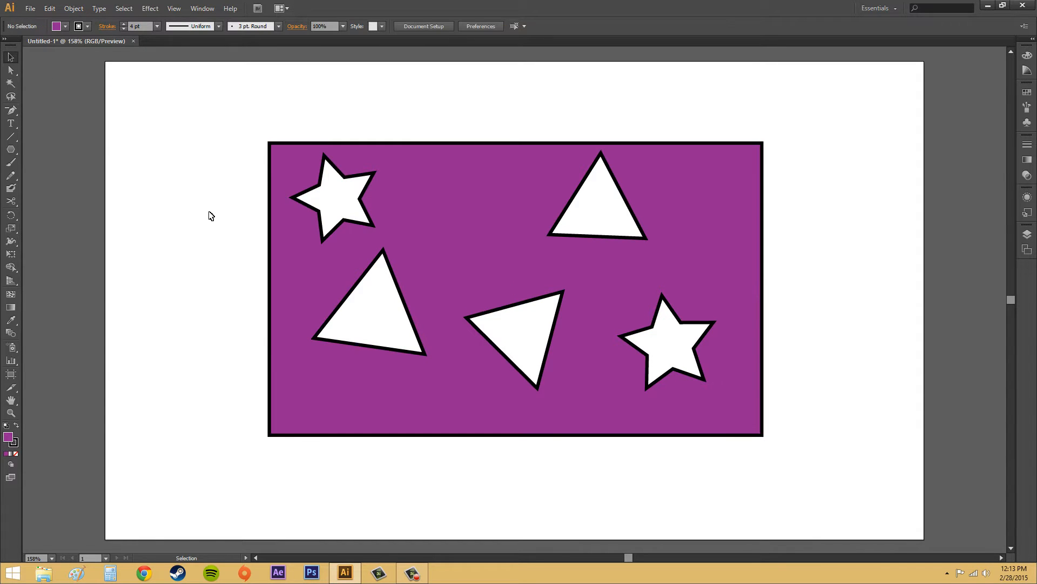
{"action": "mouse_move", "coordinate": [578, 400]}
{"action": "left_mouse_down"}
{"action": "mouse_move", "coordinate": [648, 354]}
{"action": "mouse_move", "coordinate": [537, 410]}
{"action": "mouse_move", "coordinate": [585, 371]}
{"action": "mouse_move", "coordinate": [529, 390]}
{"action": "mouse_move", "coordinate": [561, 401]}
{"action": "mouse_move", "coordinate": [538, 445]}
{"action": "mouse_move", "coordinate": [485, 408]}
{"action": "mouse_move", "coordinate": [471, 377]}
{"action": "mouse_move", "coordinate": [551, 384]}
{"action": "mouse_move", "coordinate": [629, 412]}
{"action": "mouse_move", "coordinate": [579, 419]}
{"action": "mouse_move", "coordinate": [566, 386]}
{"action": "mouse_move", "coordinate": [597, 384]}
{"action": "mouse_move", "coordinate": [563, 378]}
{"action": "mouse_move", "coordinate": [590, 386]}
{"action": "left_mouse_up"}
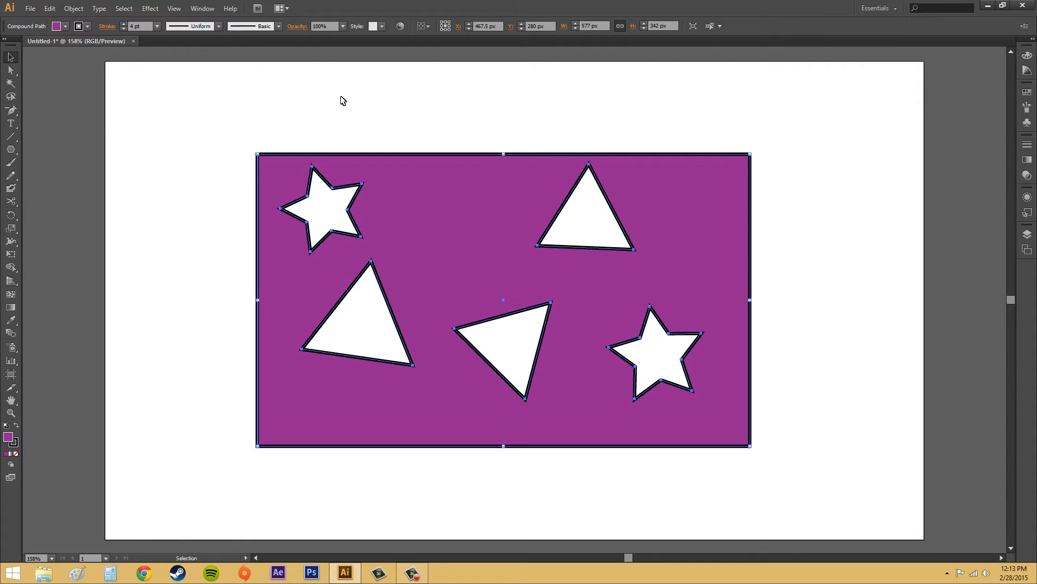
- Select only the lower-left triangle within the compound path and bring up its attribute settings
{"action": "left_click", "coordinate": [193, 15]}
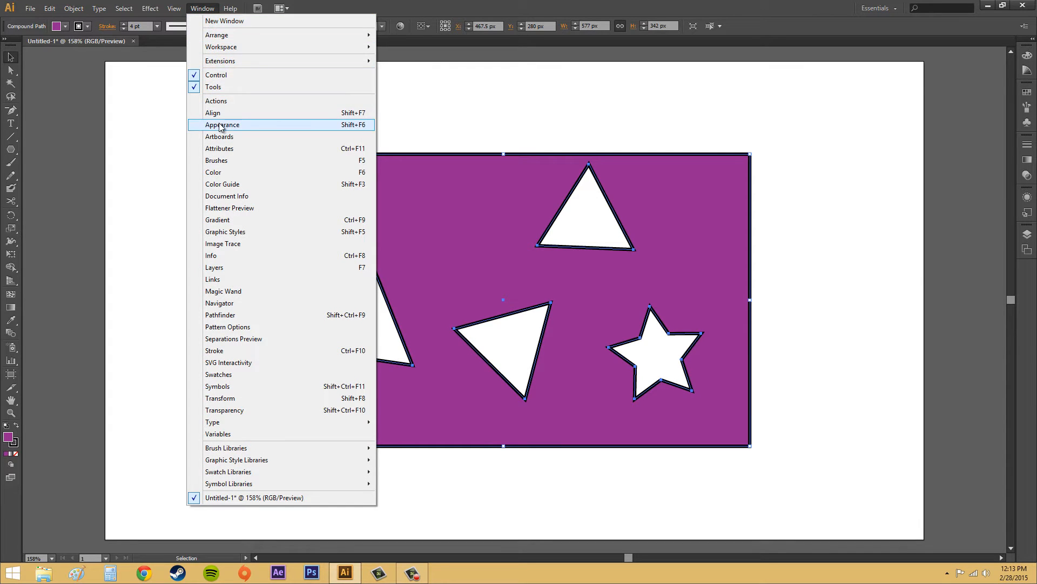
{"action": "left_click", "coordinate": [221, 124]}
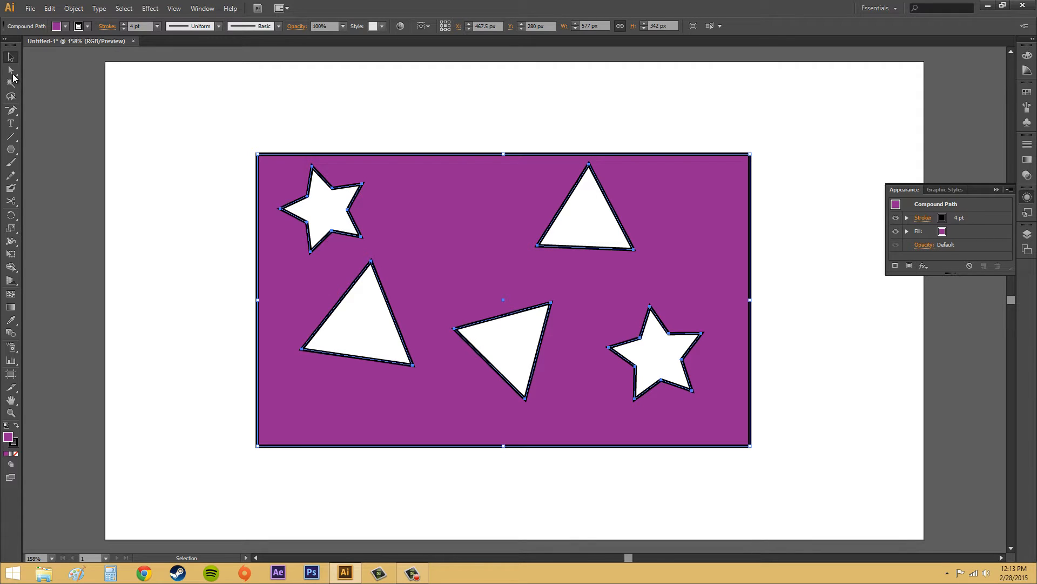
{"action": "left_click", "coordinate": [11, 71]}
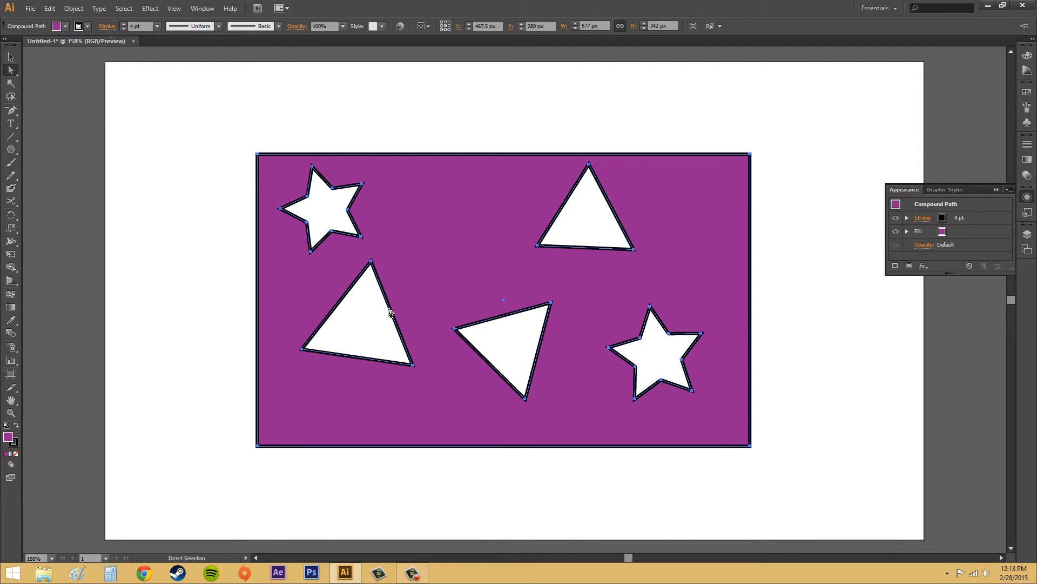
{"action": "left_click", "coordinate": [216, 264]}
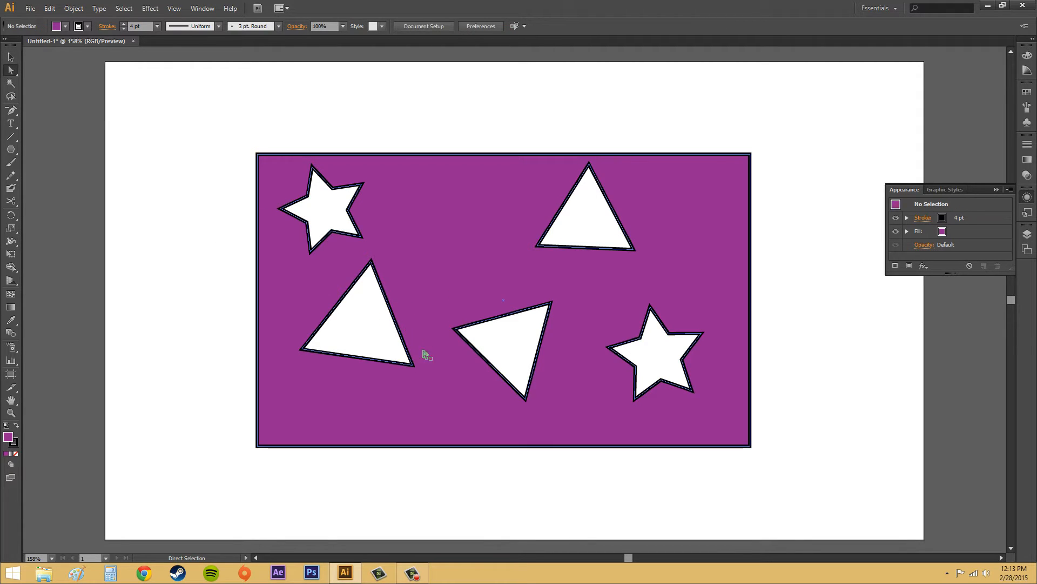
{"action": "left_click", "coordinate": [395, 319]}
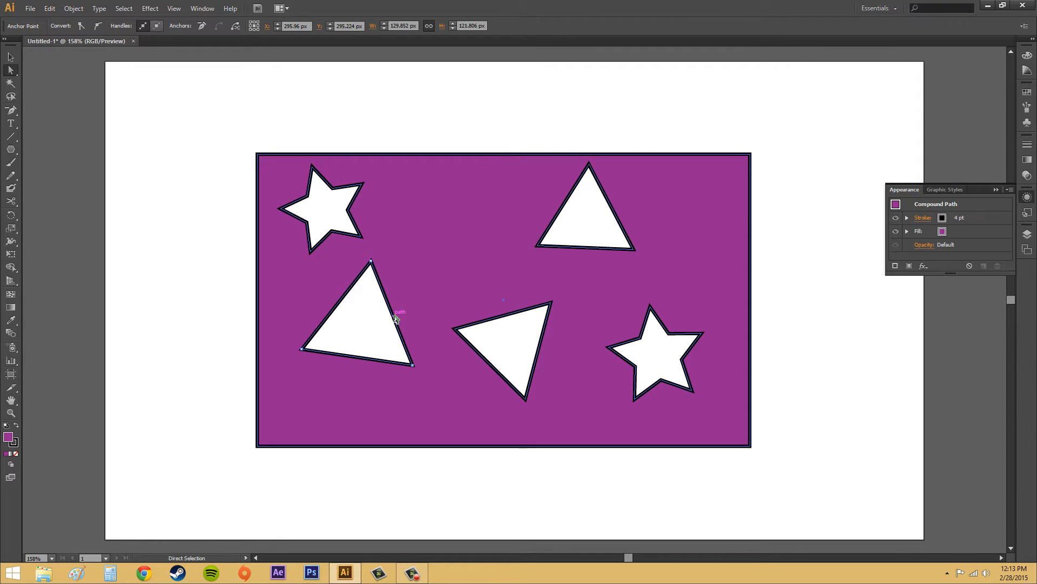
{"action": "left_click", "coordinate": [202, 8]}
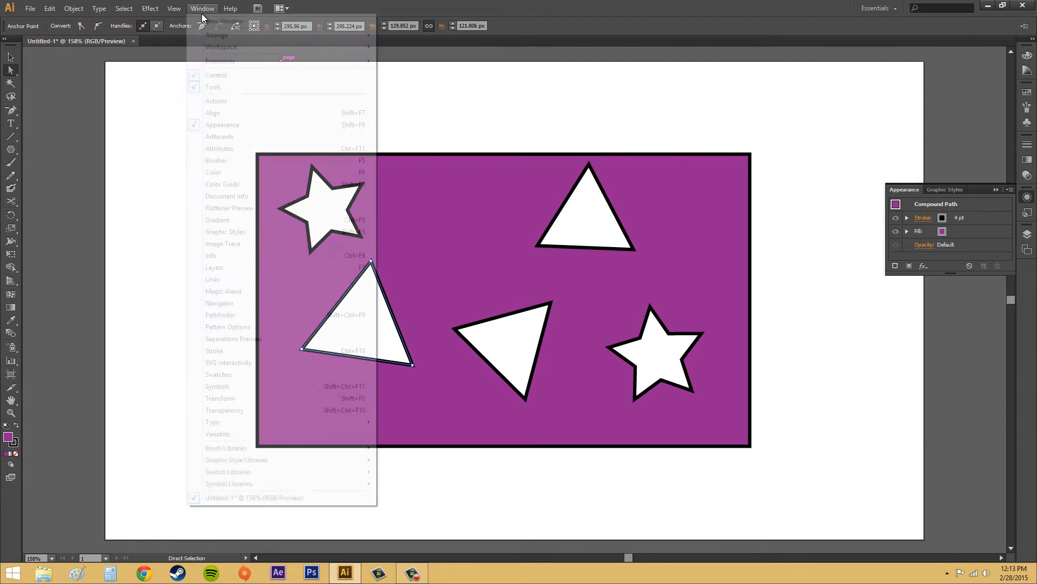
{"action": "left_click", "coordinate": [230, 149]}
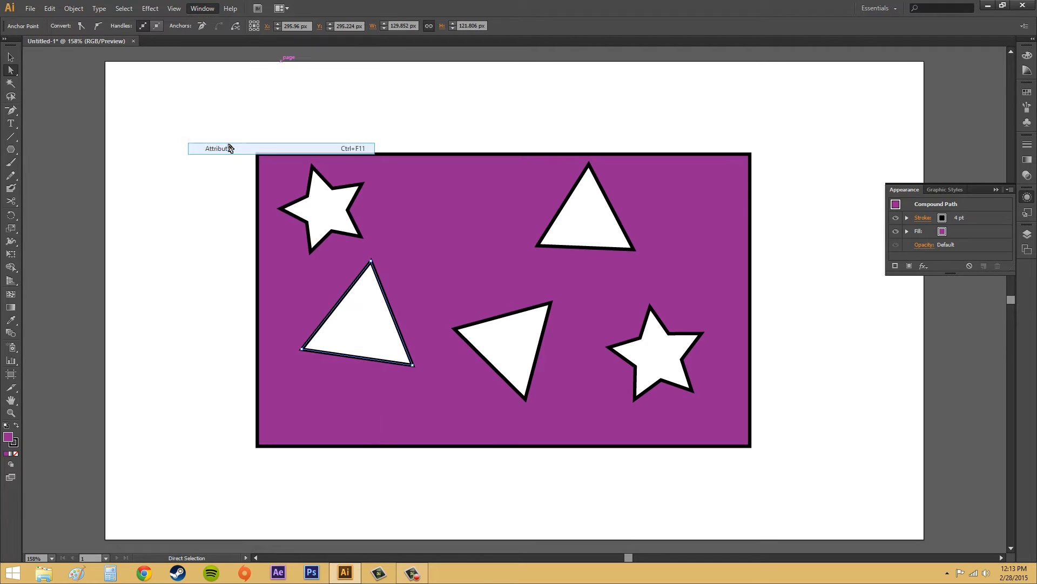
{"action": "left_click", "coordinate": [994, 189]}
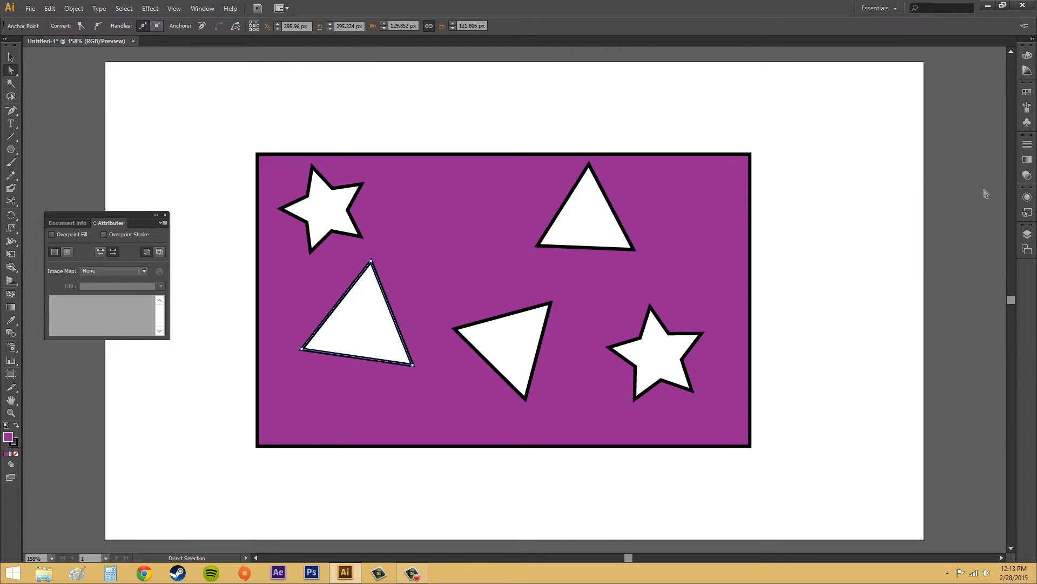
{"action": "left_click", "coordinate": [163, 223]}
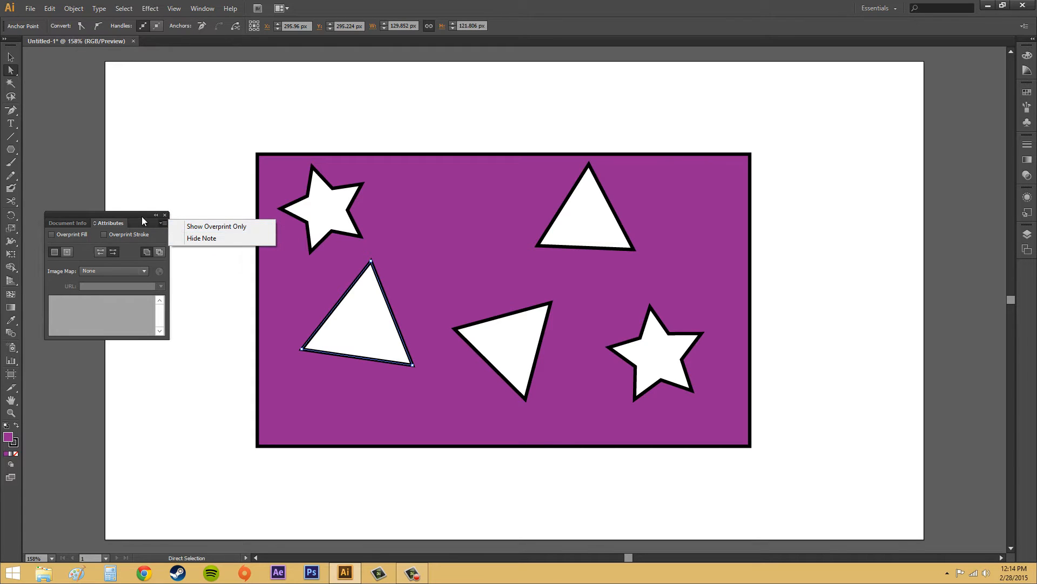
{"action": "left_click", "coordinate": [203, 232]}
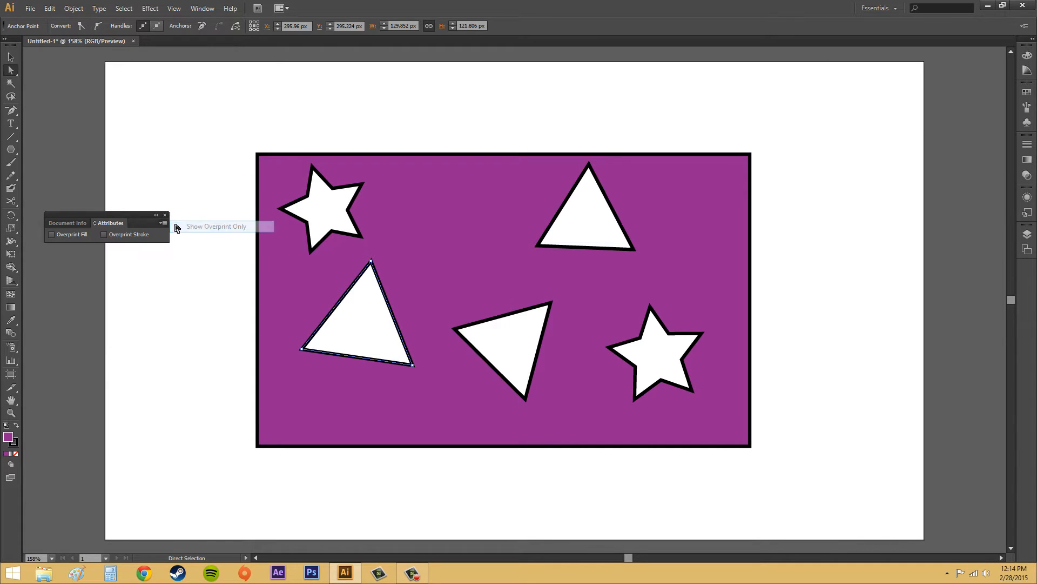
{"action": "left_click", "coordinate": [163, 223]}
{"action": "left_click", "coordinate": [202, 229]}
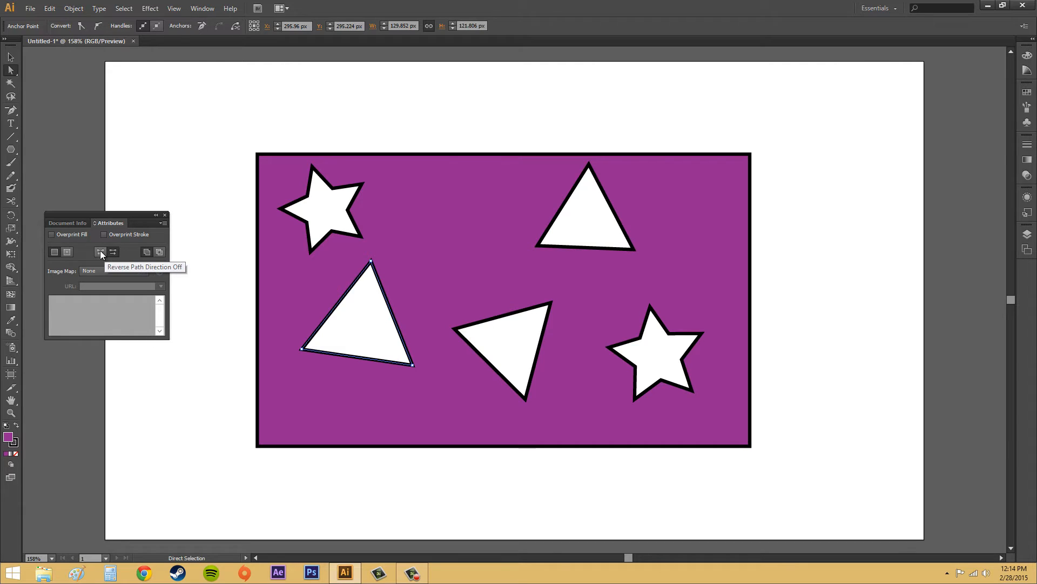
- Fill the lower-left triangle by turning its reverse path direction off
{"action": "left_click", "coordinate": [99, 251]}
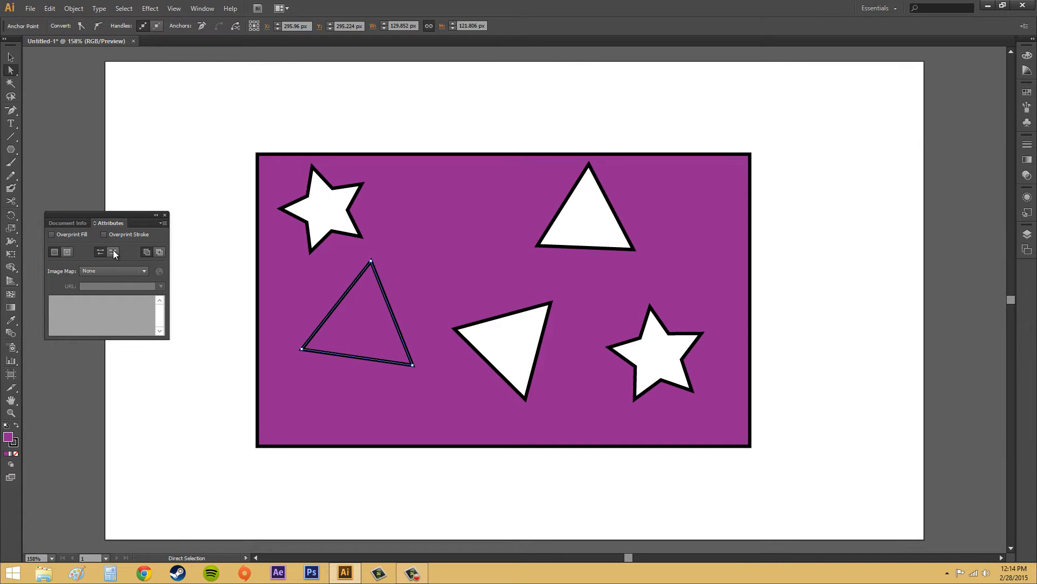
{"action": "left_click", "coordinate": [113, 252]}
{"action": "left_click", "coordinate": [103, 250]}
- Turn reverse path direction off for the whole compound path so every cut-out is filled, and deselect it
{"action": "key", "text": "ctrl+a"}
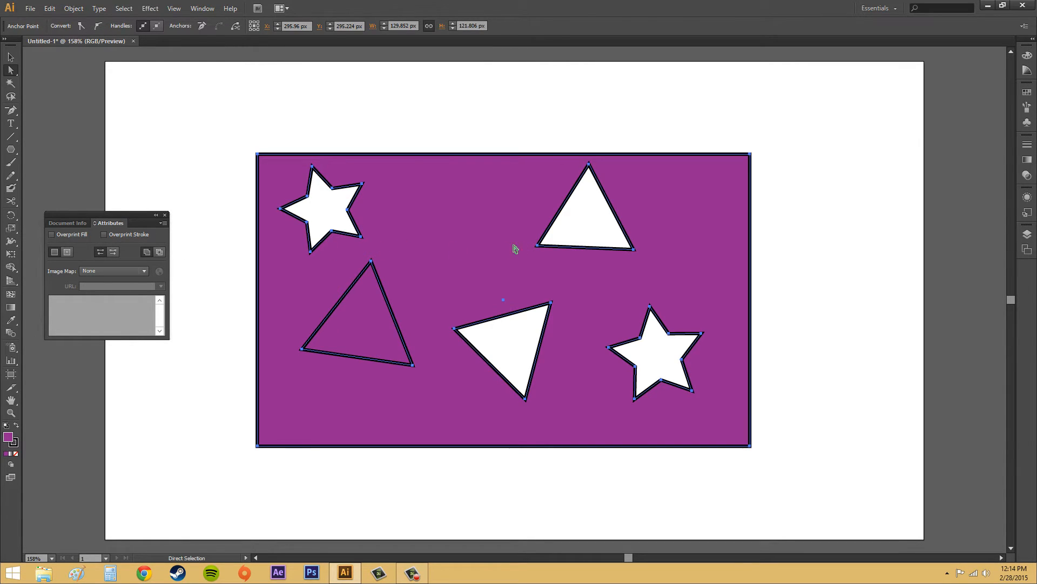
{"action": "left_click", "coordinate": [101, 251]}
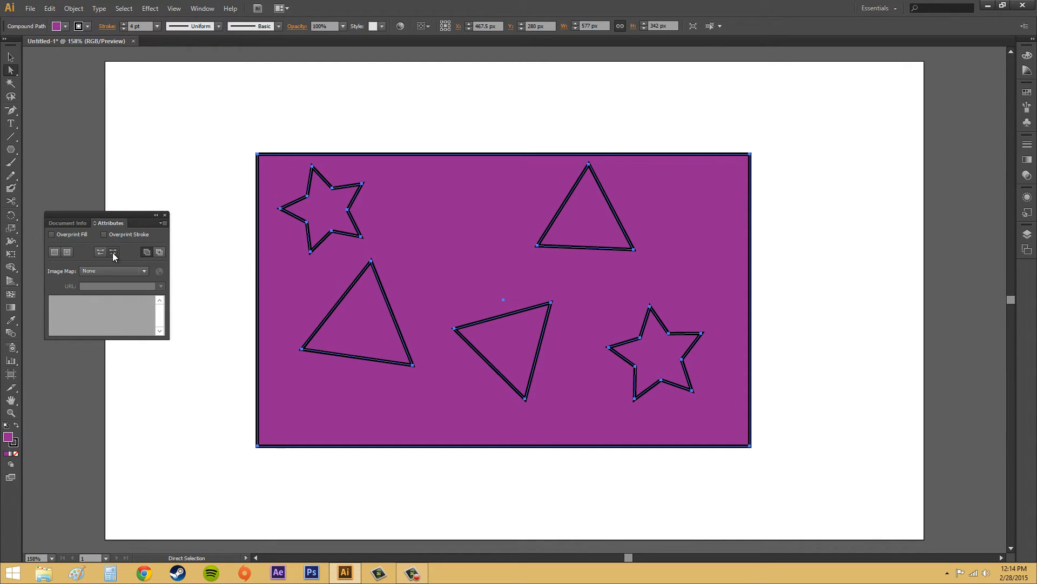
{"action": "left_click", "coordinate": [815, 294]}
- Switch reverse path direction on and back off for the lower-middle triangle, and deselect it
{"action": "left_click", "coordinate": [545, 345]}
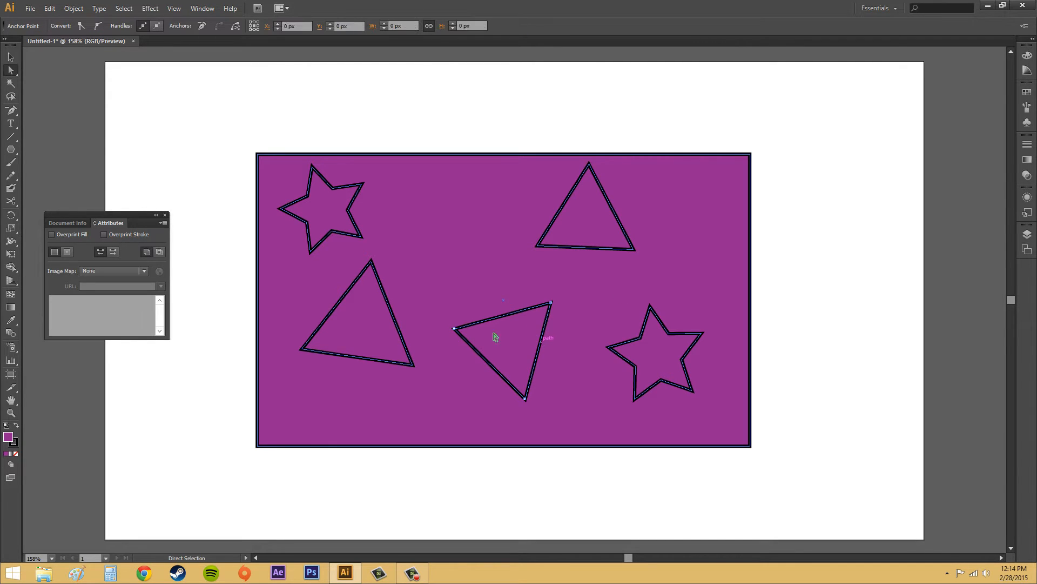
{"action": "left_click", "coordinate": [112, 251]}
{"action": "left_click", "coordinate": [103, 252]}
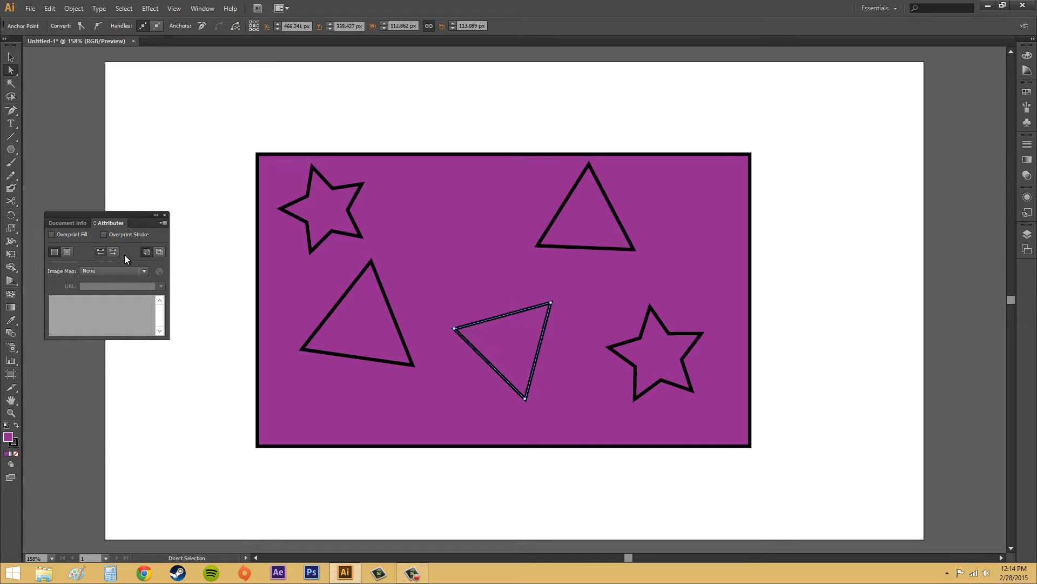
{"action": "left_click", "coordinate": [801, 240]}
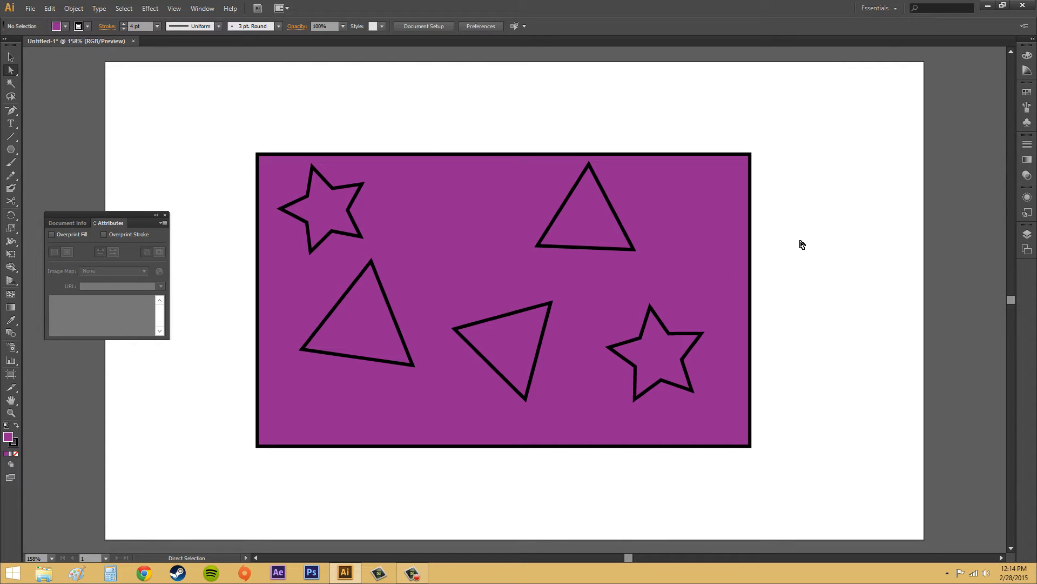
- Close the attribute settings and select only the lower-middle triangle within the compound path
{"action": "left_click", "coordinate": [166, 215]}
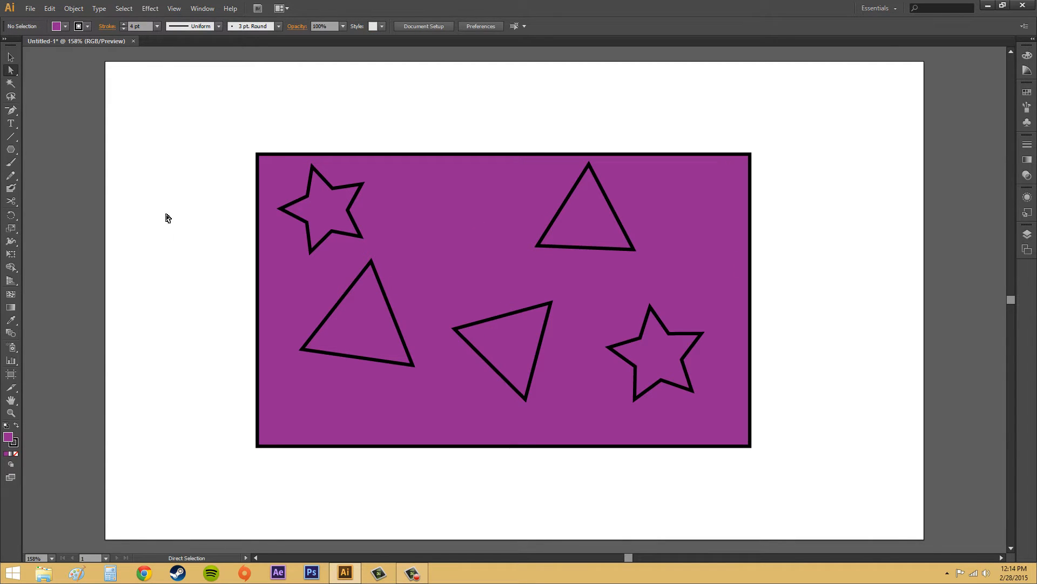
{"action": "left_click", "coordinate": [510, 317]}
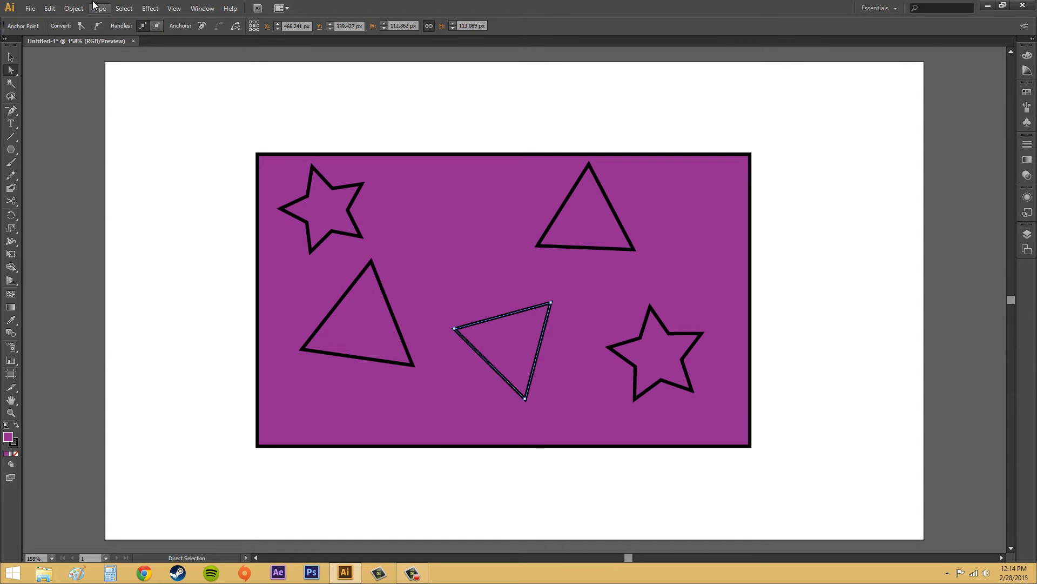
{"action": "key", "text": "ctrl+a"}
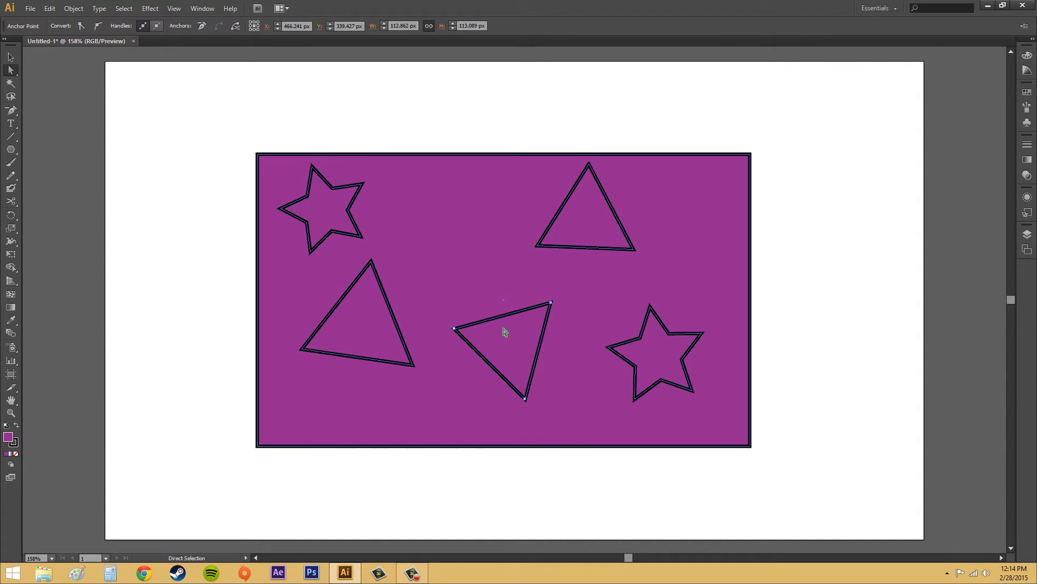
- Open the attribute settings and select only the upper-left star within the compound path
{"action": "left_click", "coordinate": [521, 388]}
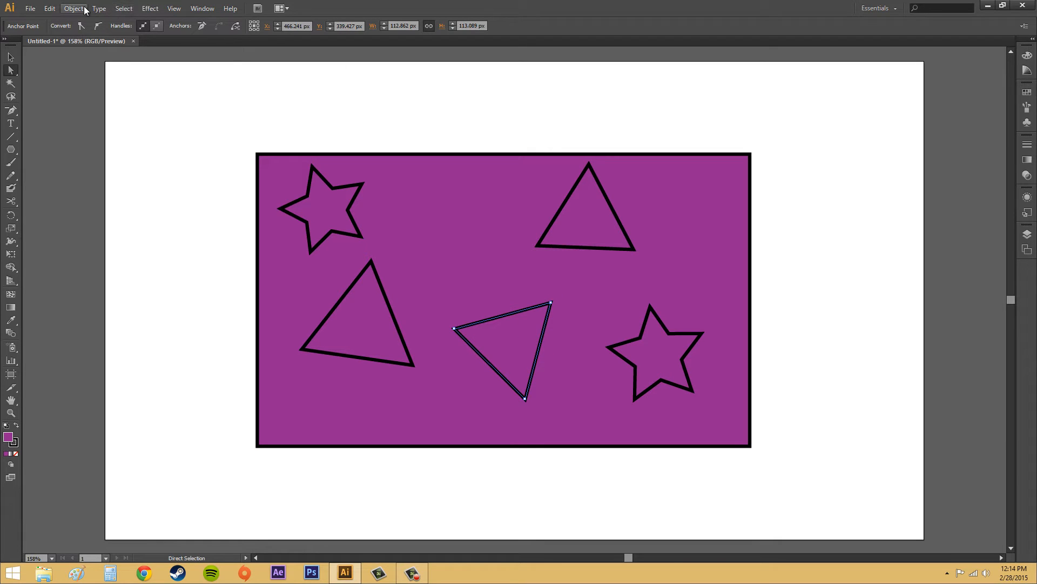
{"action": "left_click", "coordinate": [202, 9]}
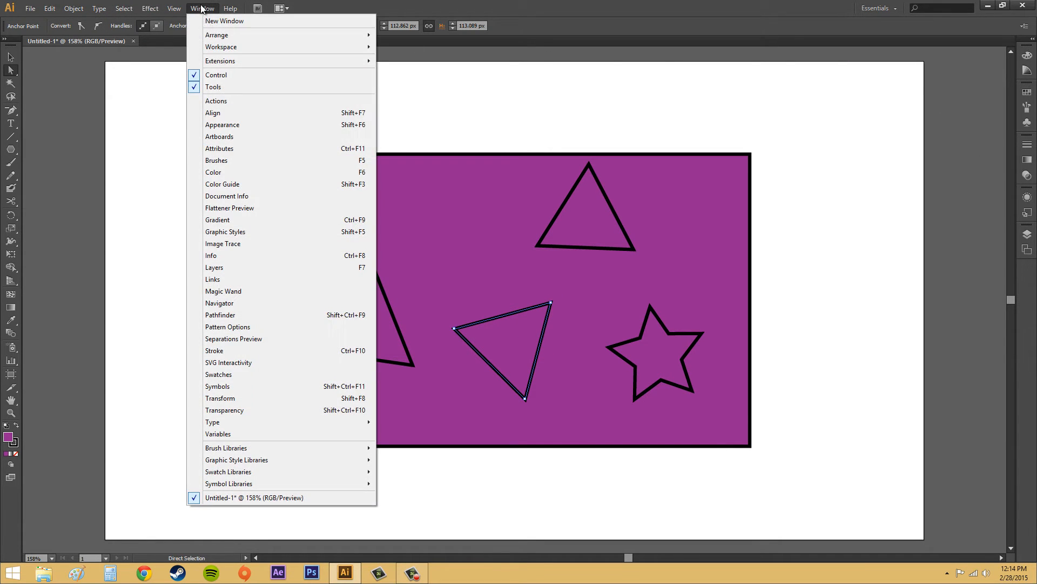
{"action": "left_click", "coordinate": [224, 149]}
{"action": "left_click", "coordinate": [308, 176]}
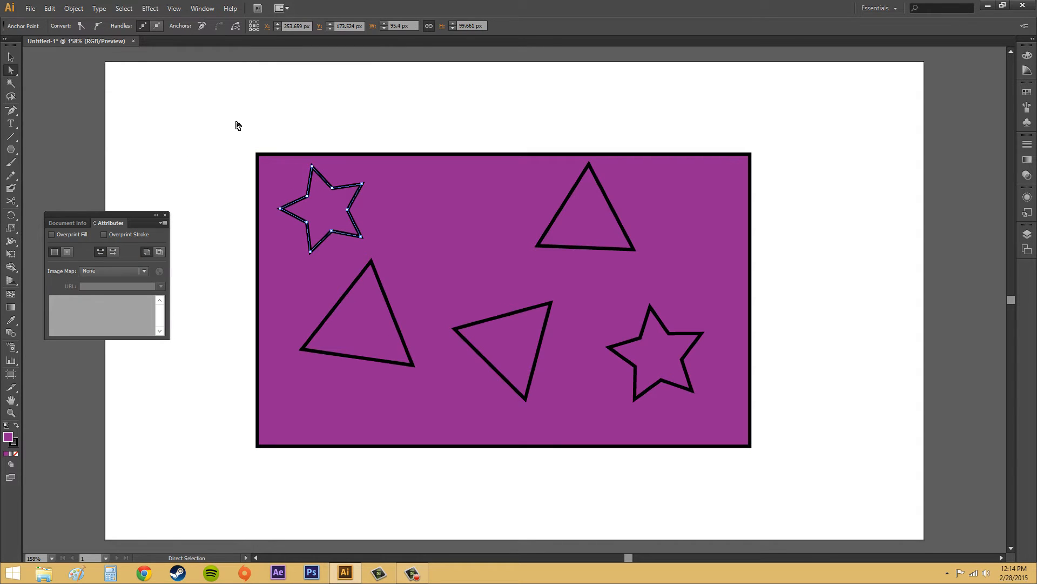
- Turn reverse path direction off for the whole compound path, shift it about 4 px to the right and deselect it
{"action": "left_click_drag", "start_coordinate": [238, 125], "coordinate": [809, 474]}
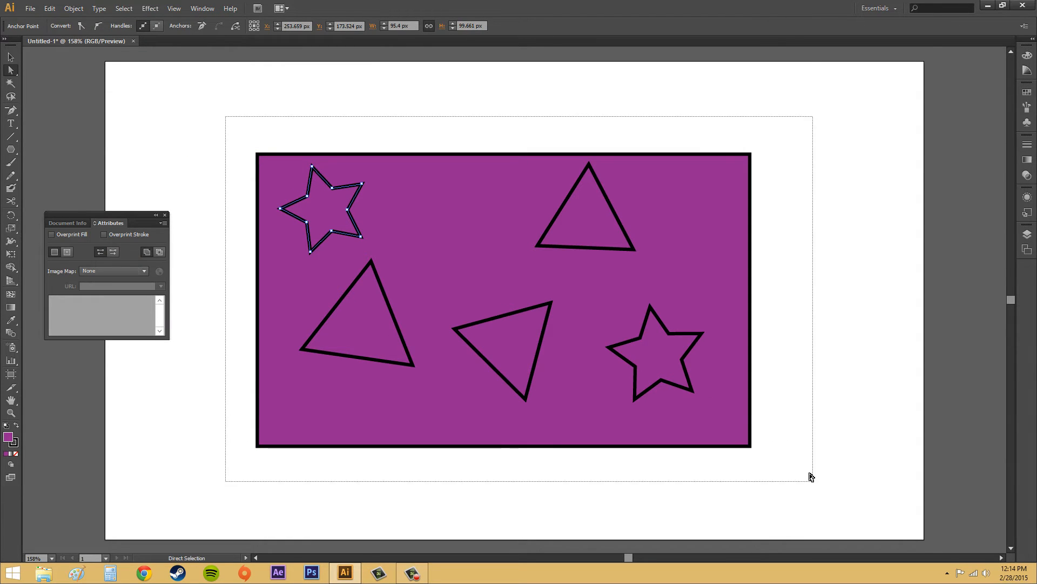
{"action": "left_click", "coordinate": [106, 253]}
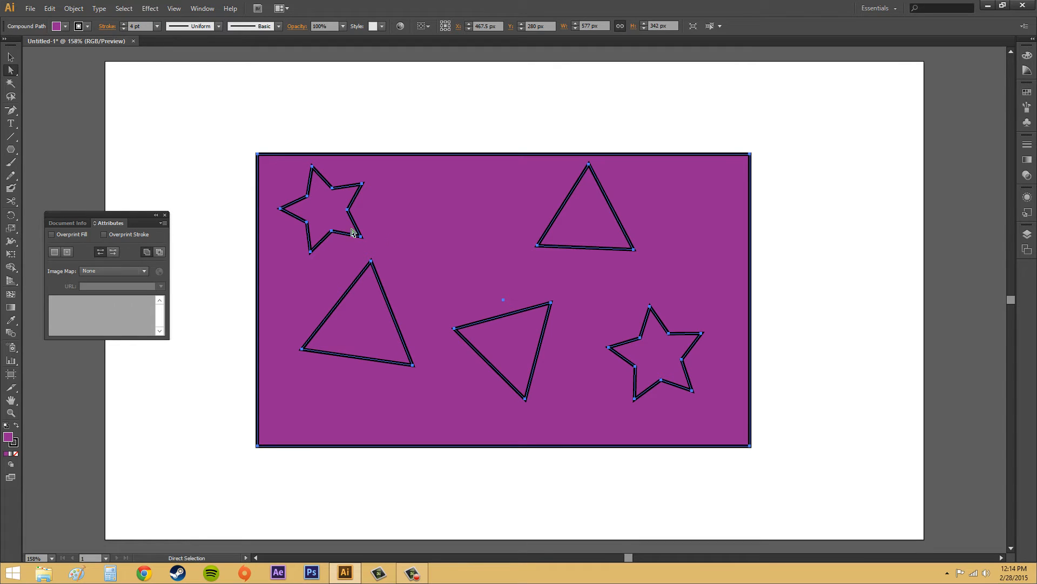
{"action": "left_click_drag", "start_coordinate": [452, 239], "coordinate": [455, 239]}
{"action": "left_click", "coordinate": [407, 136]}
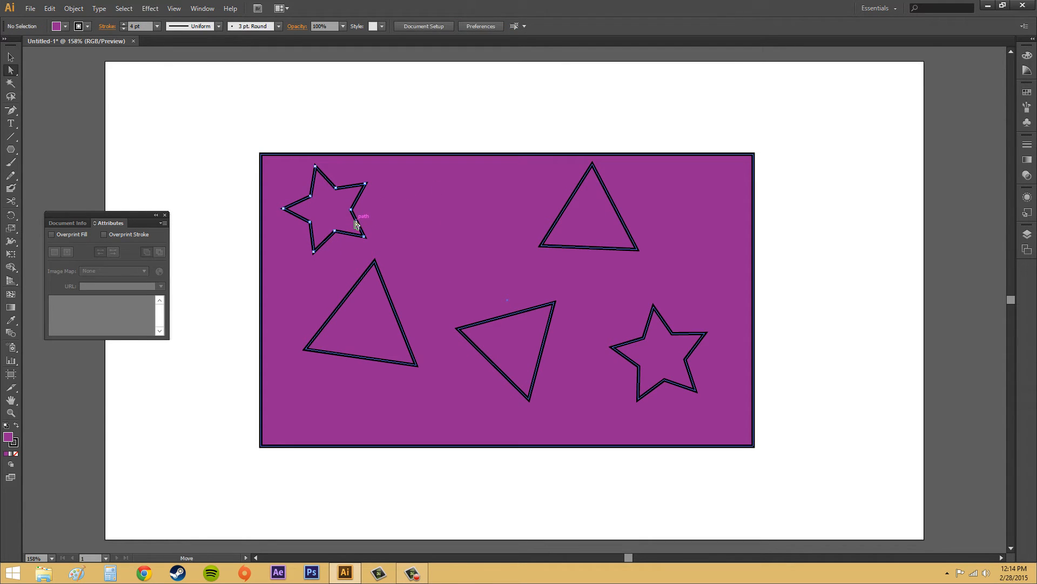
- Turn reverse path direction on for both stars and all three triangles together, then deselect them and close the attribute settings
{"action": "left_click", "coordinate": [358, 225]}
{"action": "left_click", "coordinate": [398, 298], "text": "shift"}
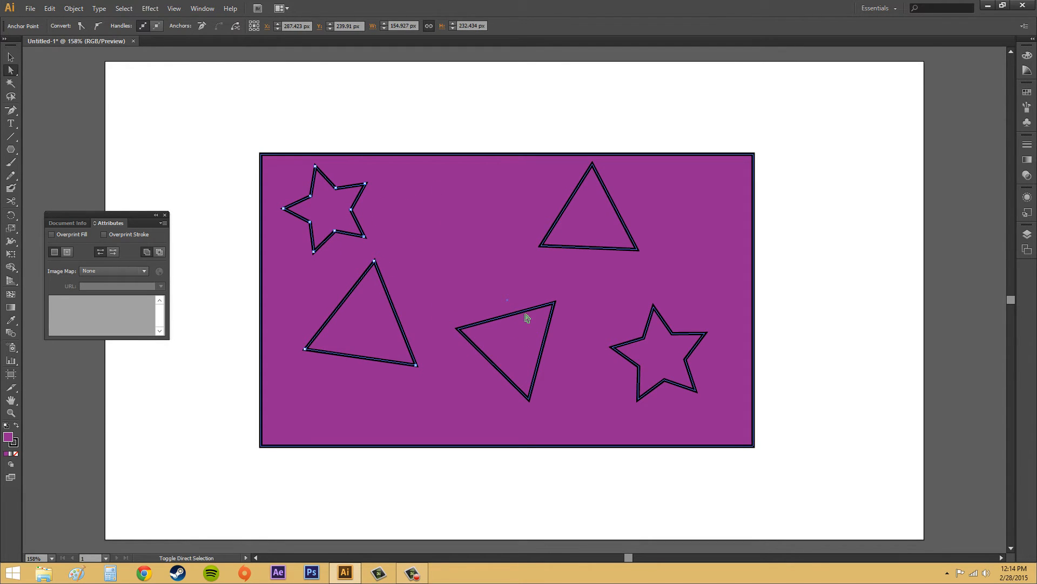
{"action": "left_click", "coordinate": [527, 318], "text": "shift"}
{"action": "left_click", "coordinate": [591, 247], "text": "shift"}
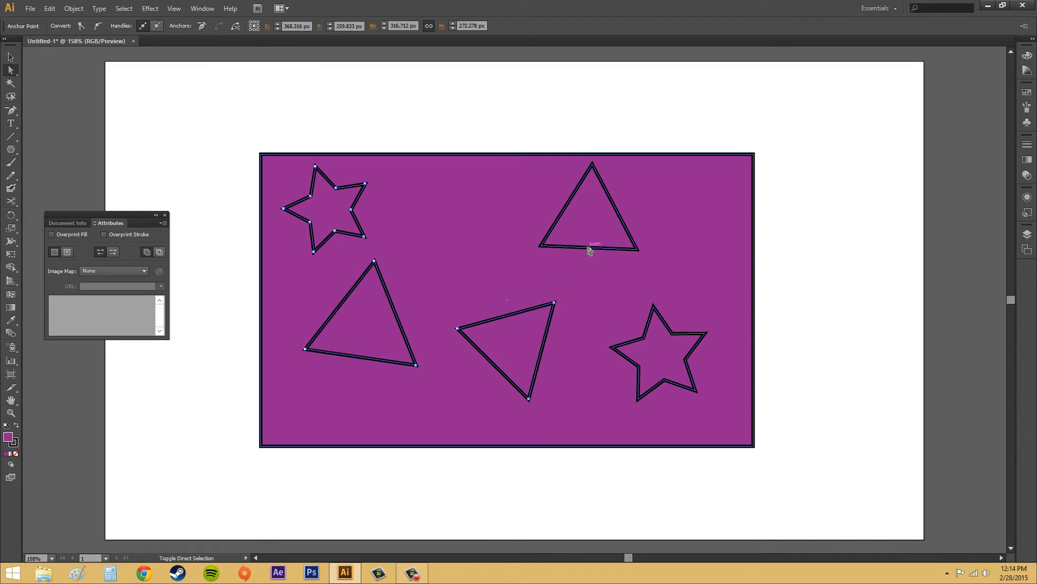
{"action": "left_click", "coordinate": [644, 335], "text": "shift"}
{"action": "left_click", "coordinate": [114, 251]}
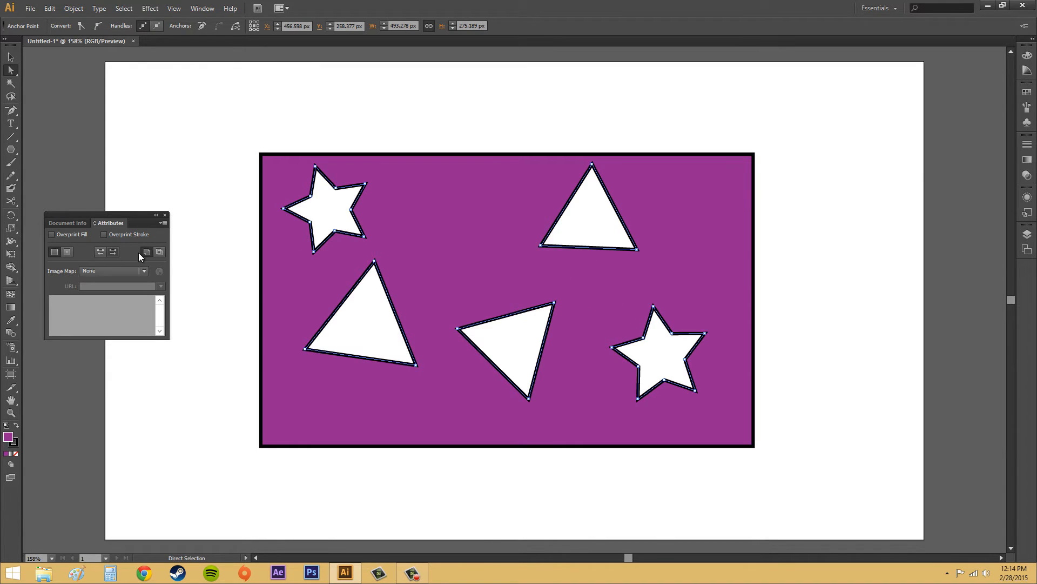
{"action": "left_click", "coordinate": [837, 234]}
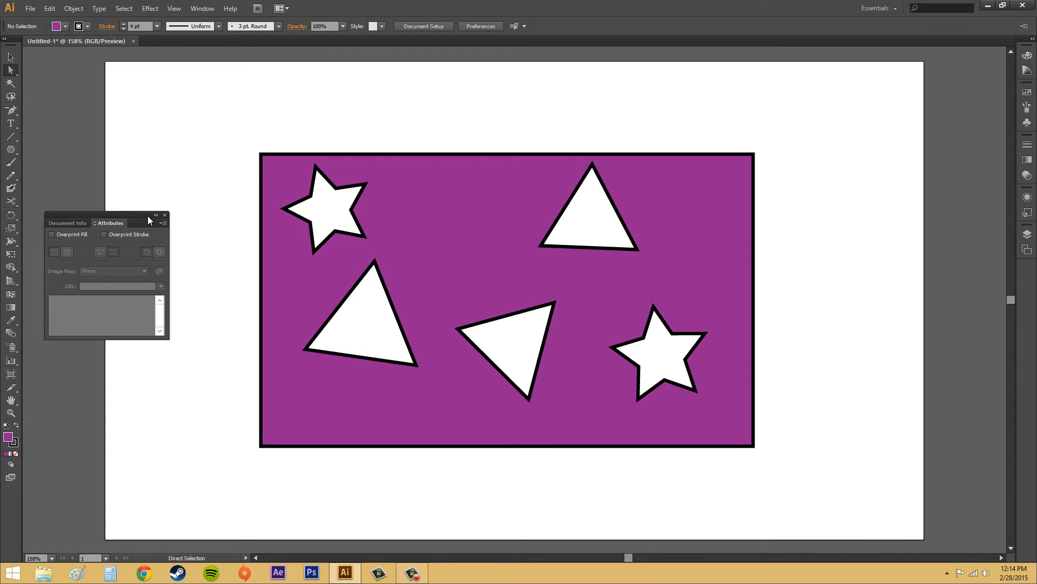
{"action": "left_click", "coordinate": [165, 215]}
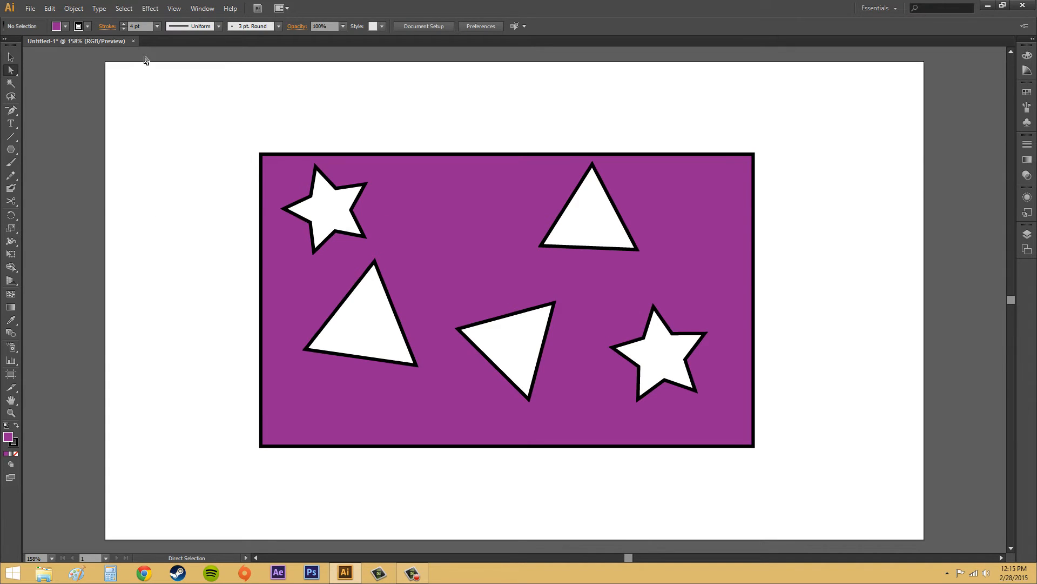
{"action": "left_click", "coordinate": [544, 335]}
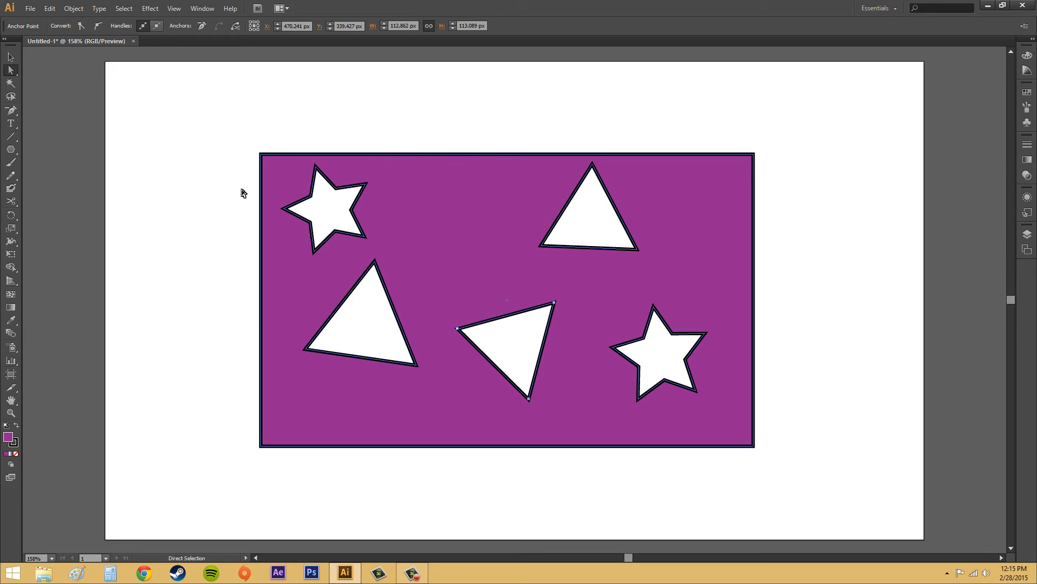
{"action": "left_click", "coordinate": [74, 9]}
{"action": "mouse_move", "coordinate": [99, 332]}
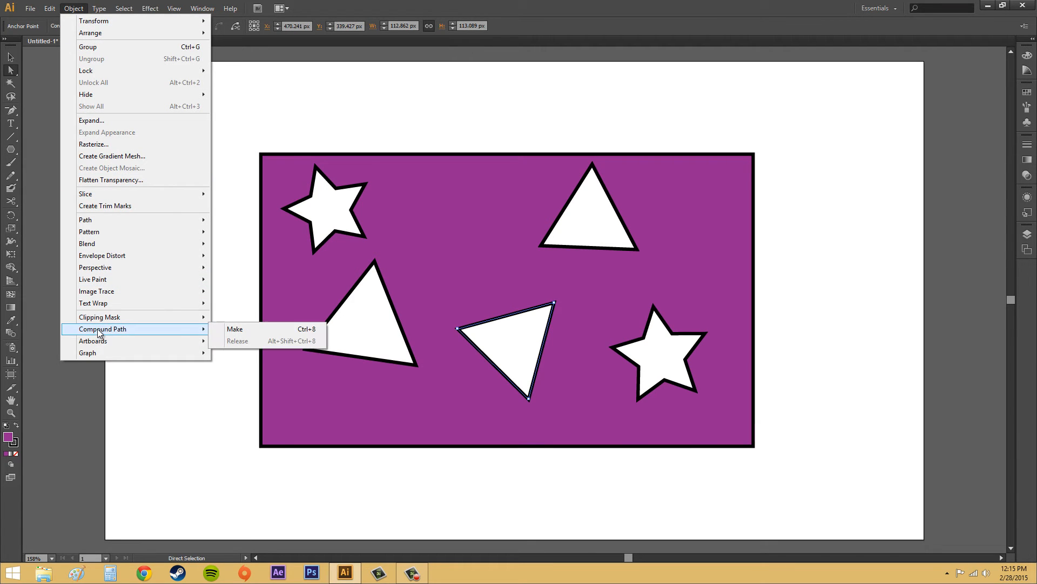
{"action": "left_click", "coordinate": [589, 229]}
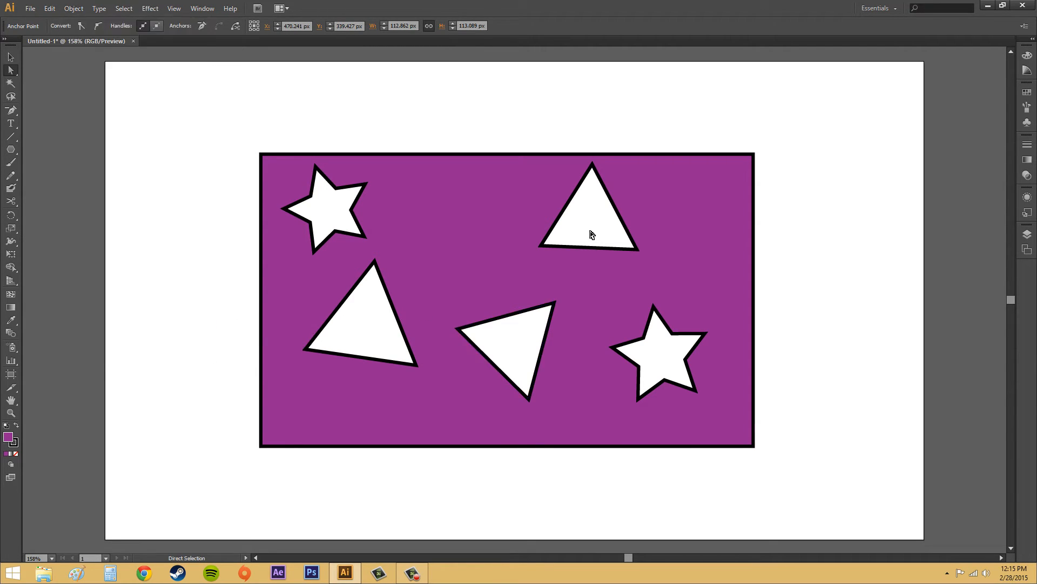
- Select the whole compound path and release it into separate shapes
{"action": "left_click", "coordinate": [451, 192]}
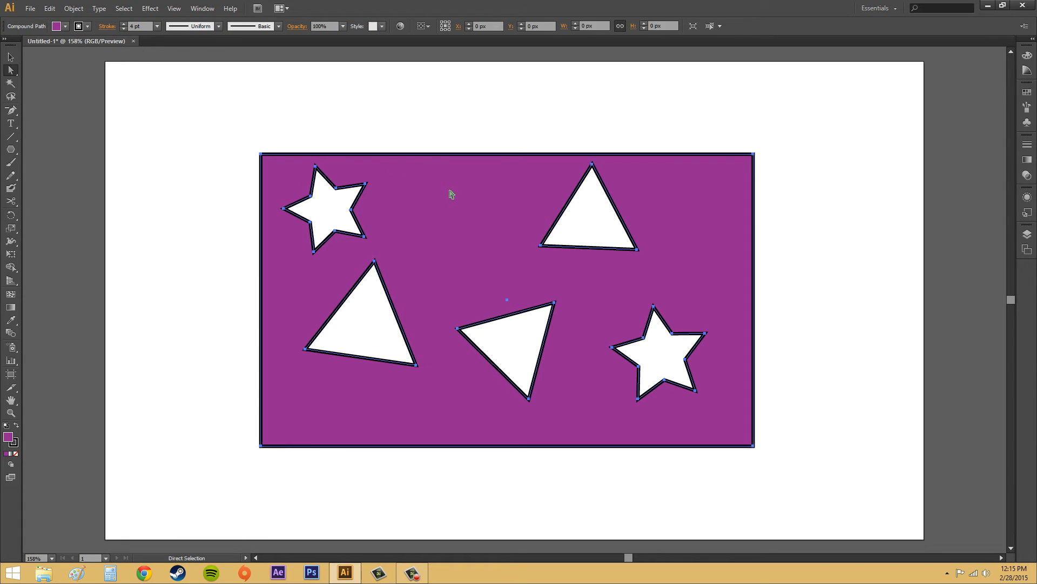
{"action": "left_click", "coordinate": [74, 8]}
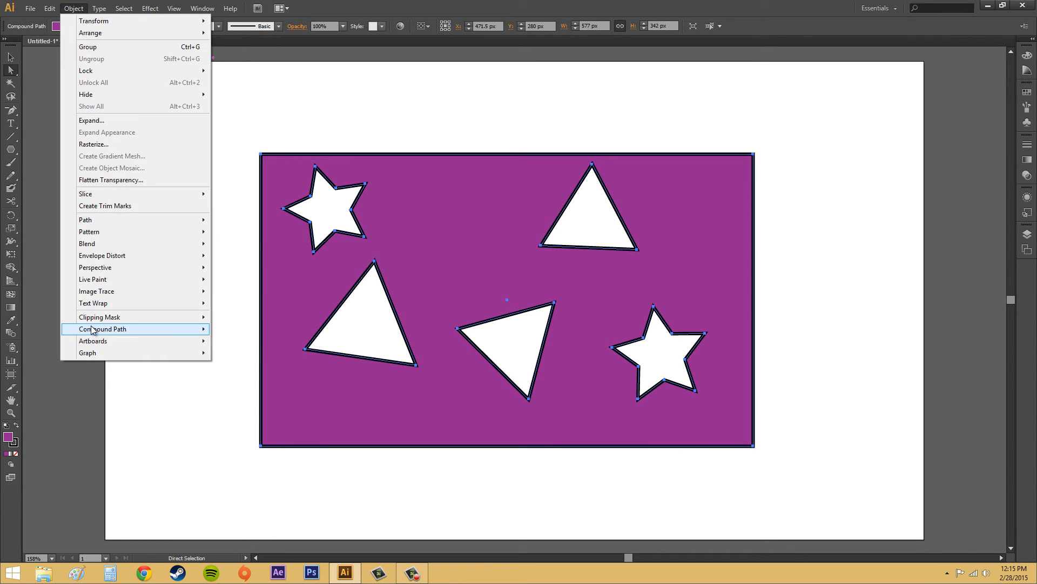
{"action": "mouse_move", "coordinate": [127, 332]}
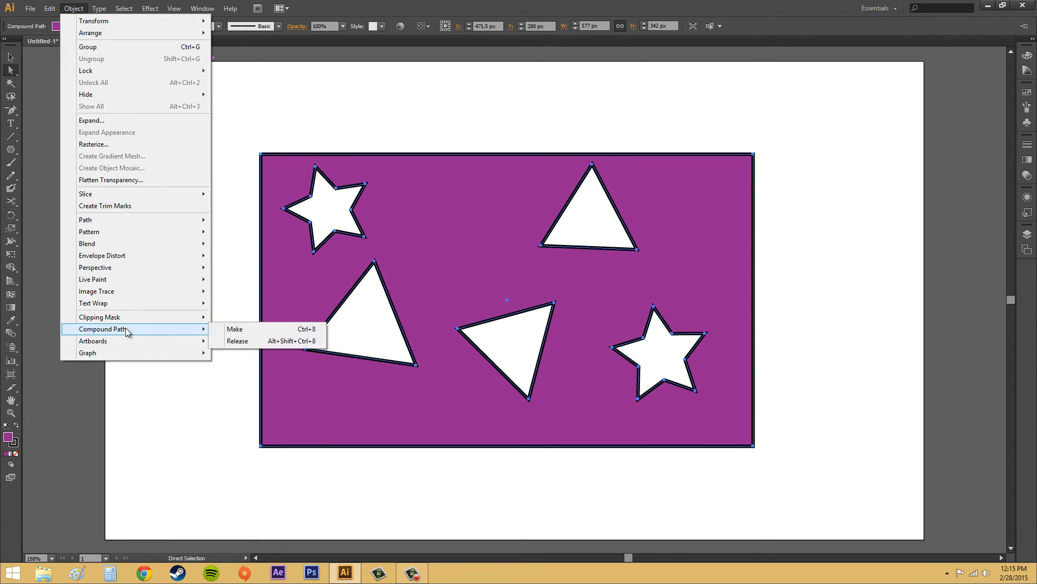
{"action": "left_click", "coordinate": [275, 341]}
- Move the upper-right triangle out of the rectangle to the artboard's upper-right area, and undo the move
{"action": "left_click", "coordinate": [13, 57]}
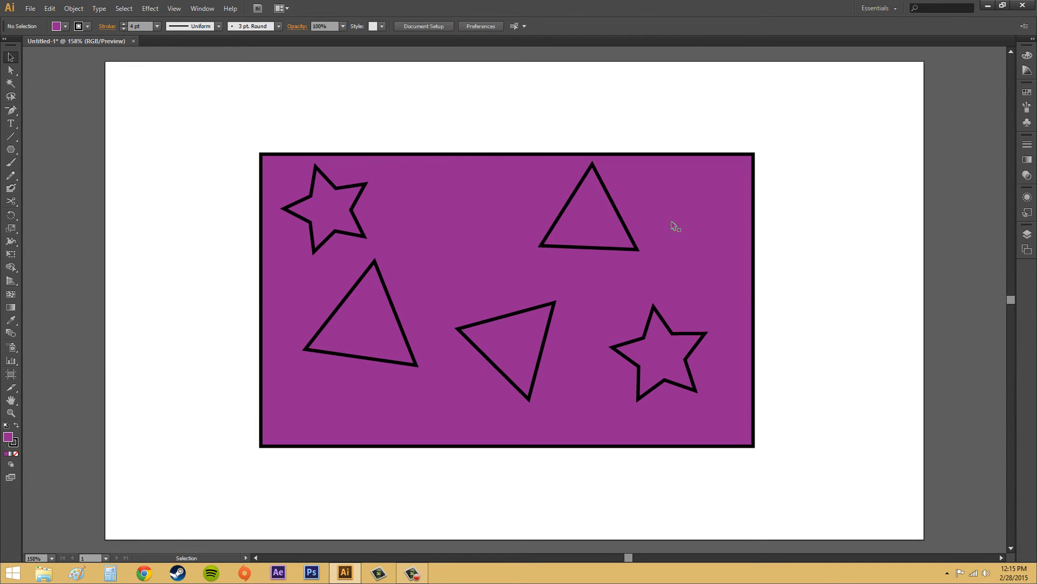
{"action": "double_click", "coordinate": [621, 216]}
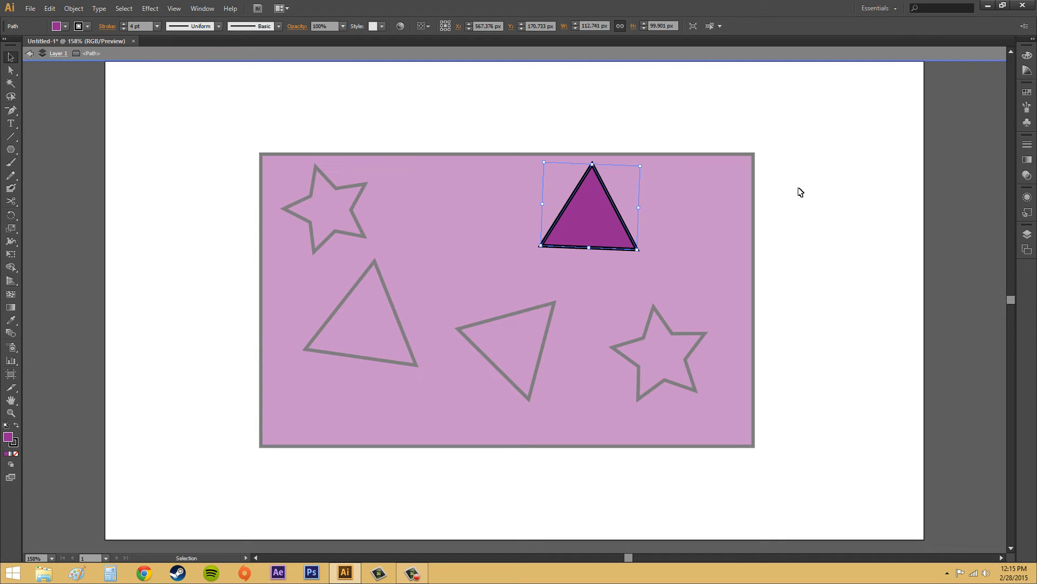
{"action": "key", "text": "Escape"}
{"action": "left_click_drag", "start_coordinate": [615, 209], "coordinate": [868, 159]}
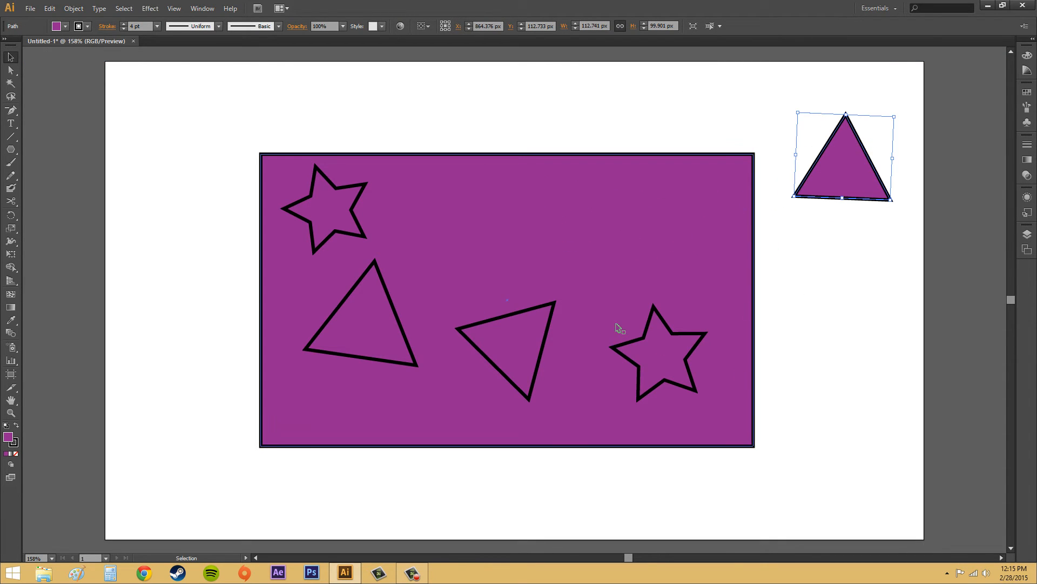
{"action": "key", "text": "ctrl+z"}
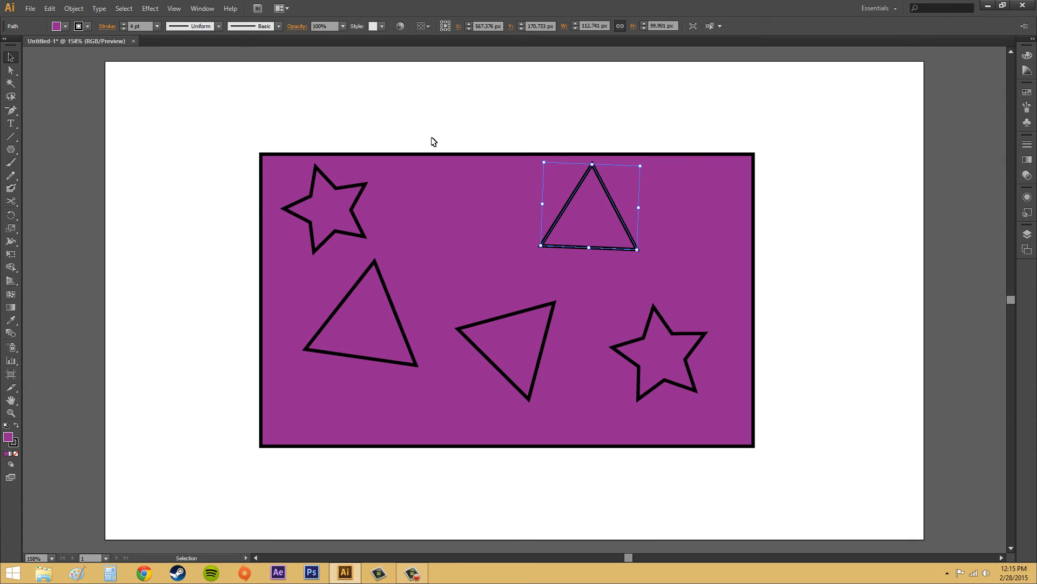
{"action": "left_click", "coordinate": [78, 8]}
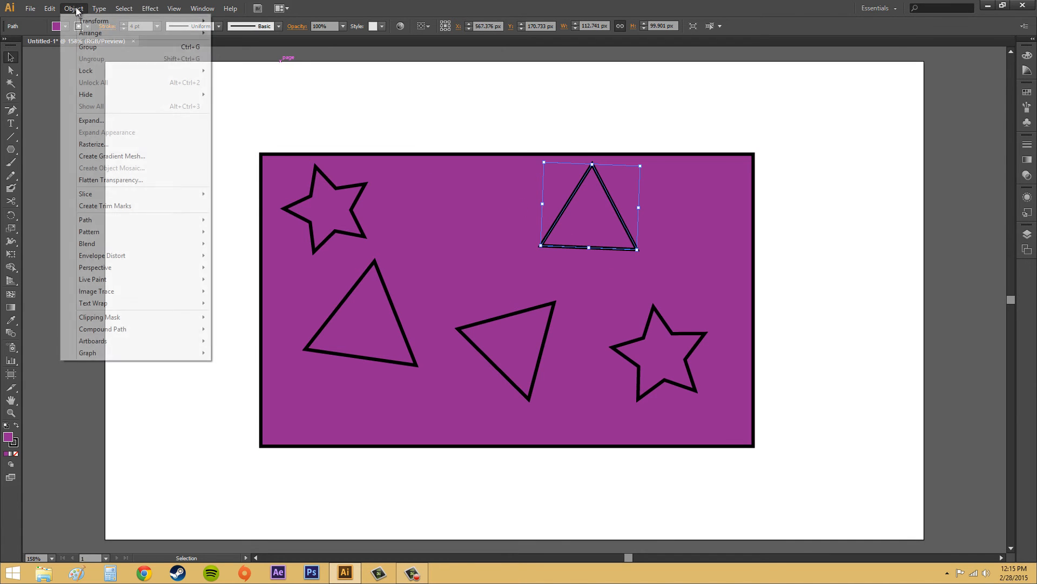
{"action": "mouse_move", "coordinate": [139, 330]}
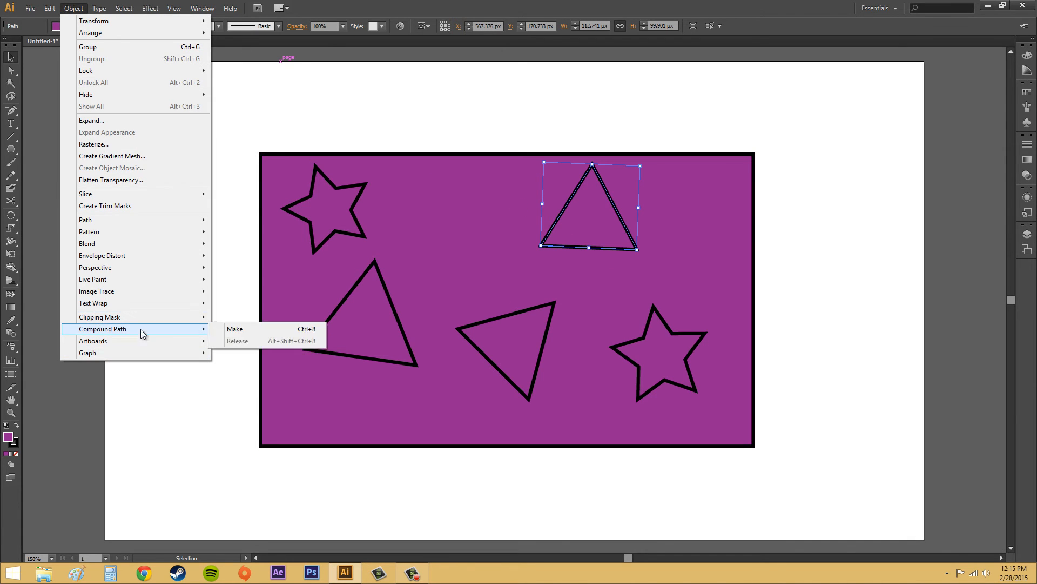
{"action": "left_click", "coordinate": [876, 225]}
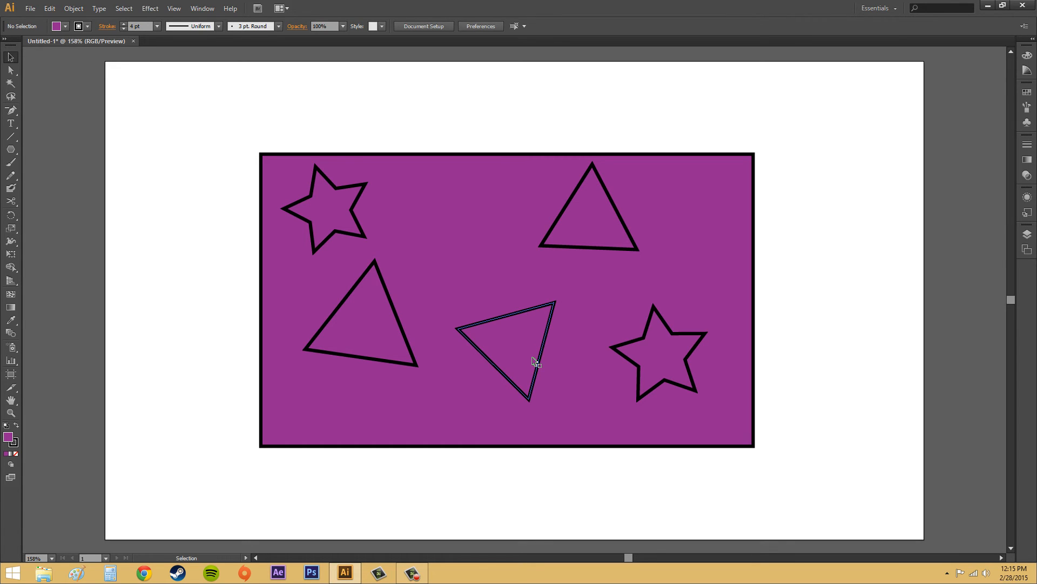
- Outline the stroke of the lower-middle triangle
{"action": "left_click", "coordinate": [502, 320]}
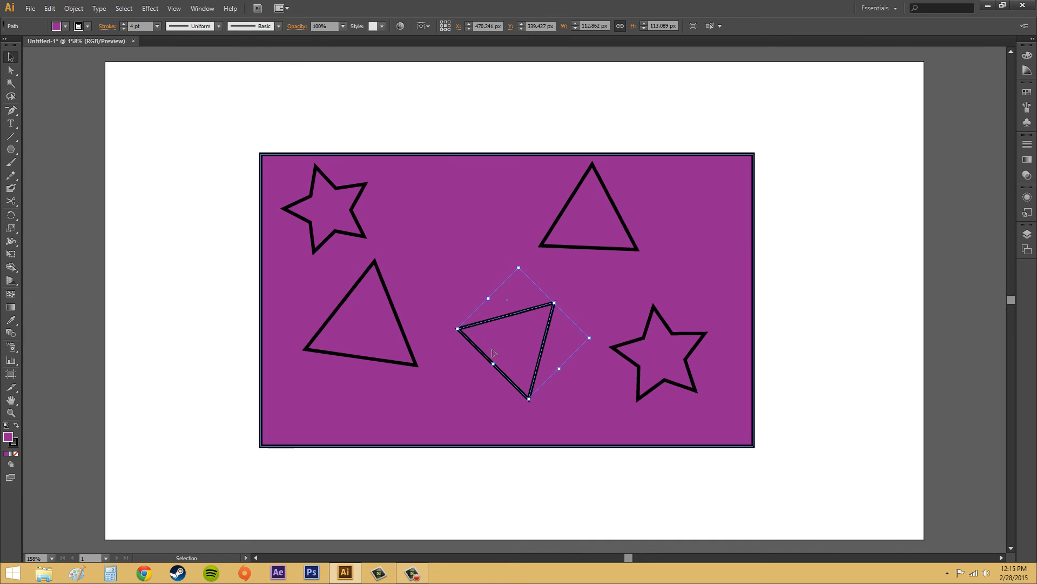
{"action": "left_click", "coordinate": [74, 8]}
{"action": "mouse_move", "coordinate": [109, 220]}
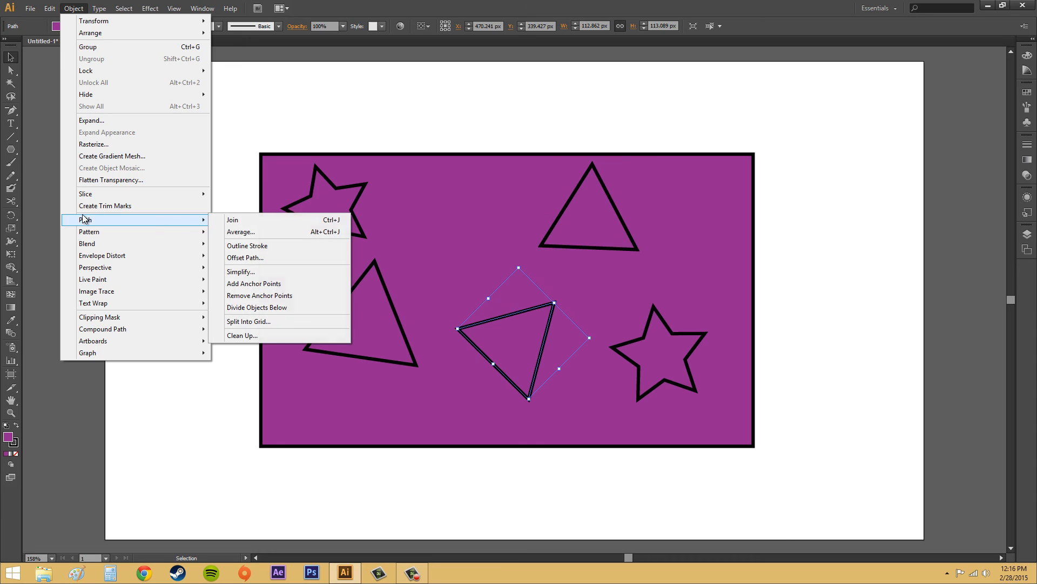
{"action": "left_click", "coordinate": [260, 246]}
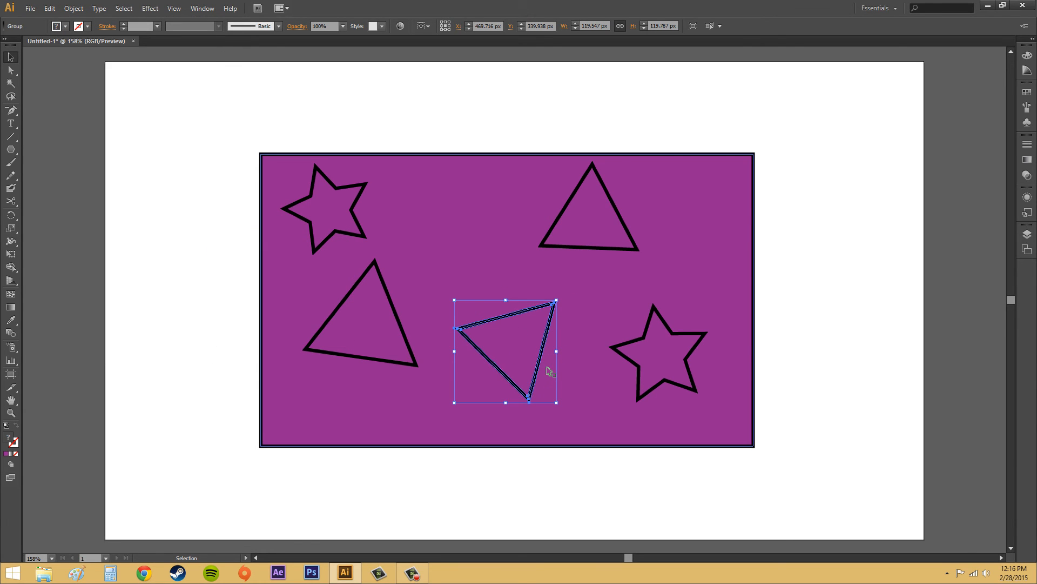
- Make a compound path from the outlined lower-middle triangle and the rectangle, and deselect it
{"action": "left_click", "coordinate": [452, 163], "text": "shift"}
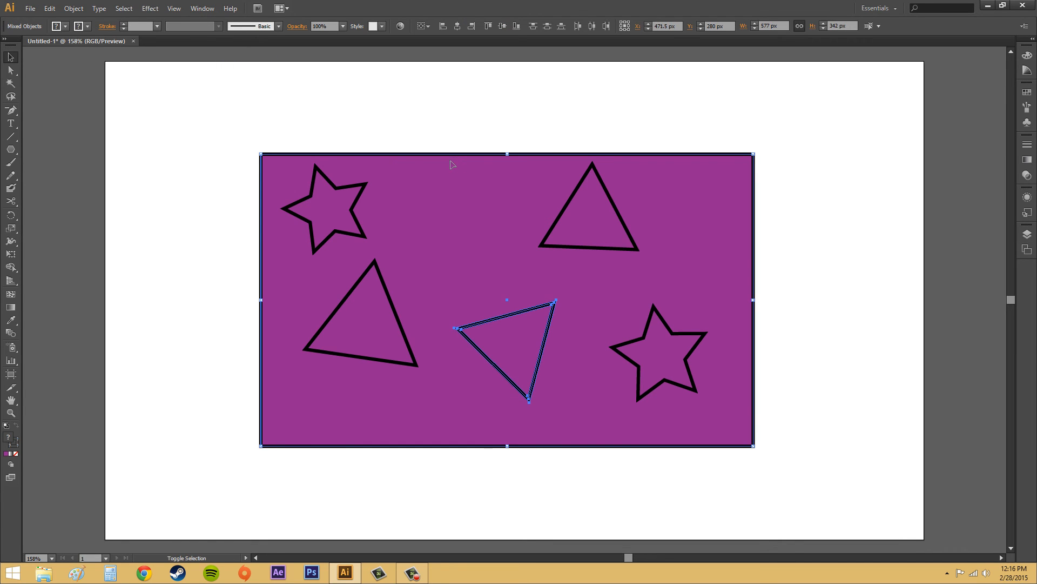
{"action": "left_click", "coordinate": [75, 10]}
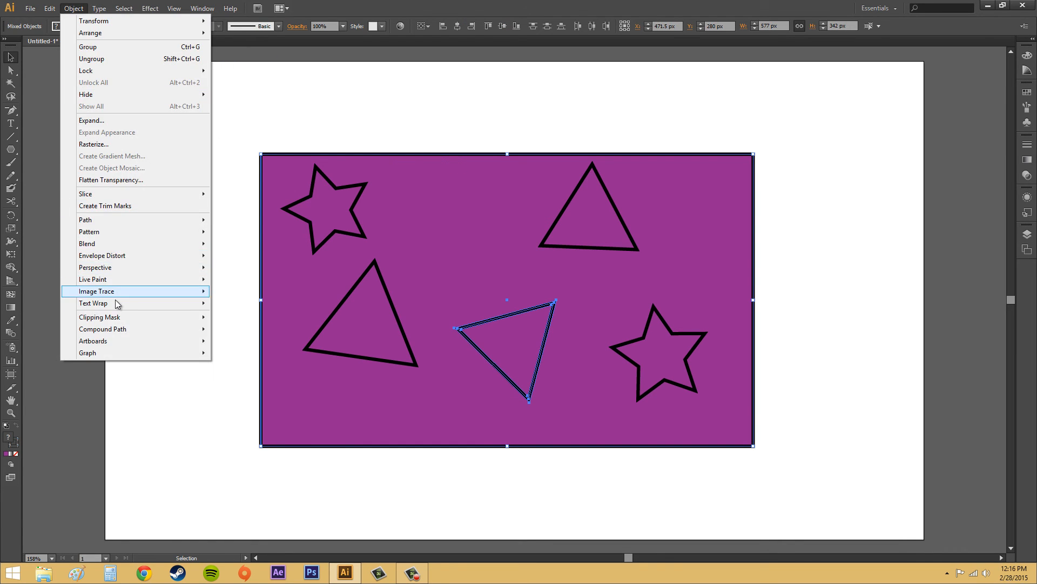
{"action": "mouse_move", "coordinate": [120, 330]}
{"action": "left_click", "coordinate": [238, 329]}
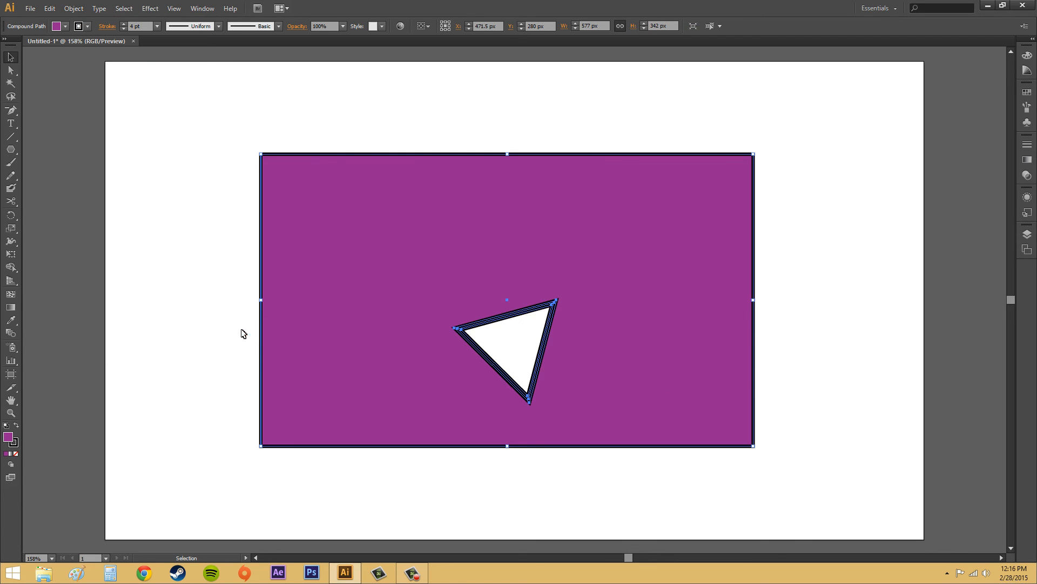
{"action": "left_click", "coordinate": [840, 178]}
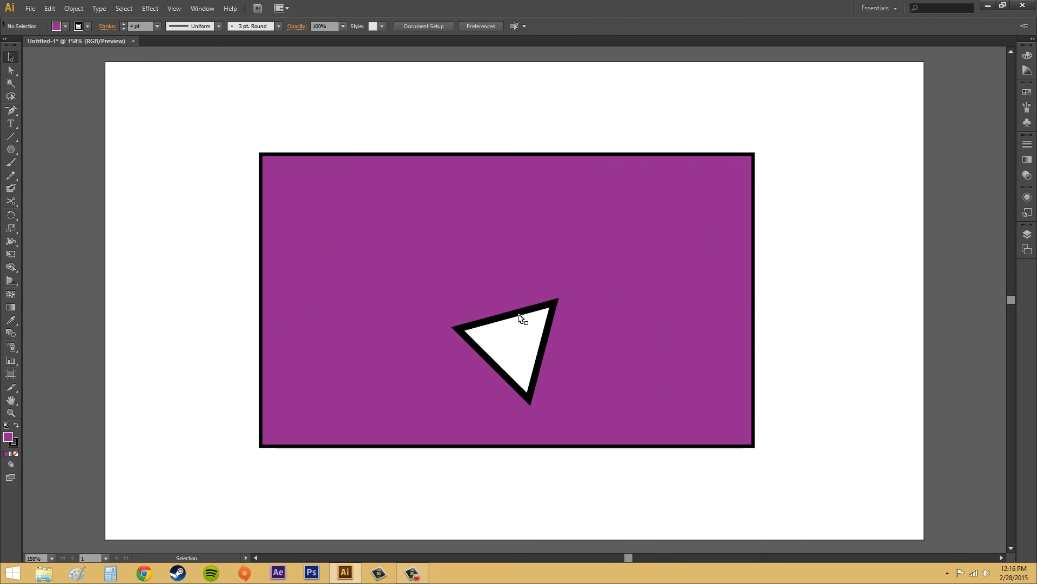
- Select the compound path of rectangle and outlined triangle and move it slightly up and to the right
{"action": "left_click", "coordinate": [520, 316]}
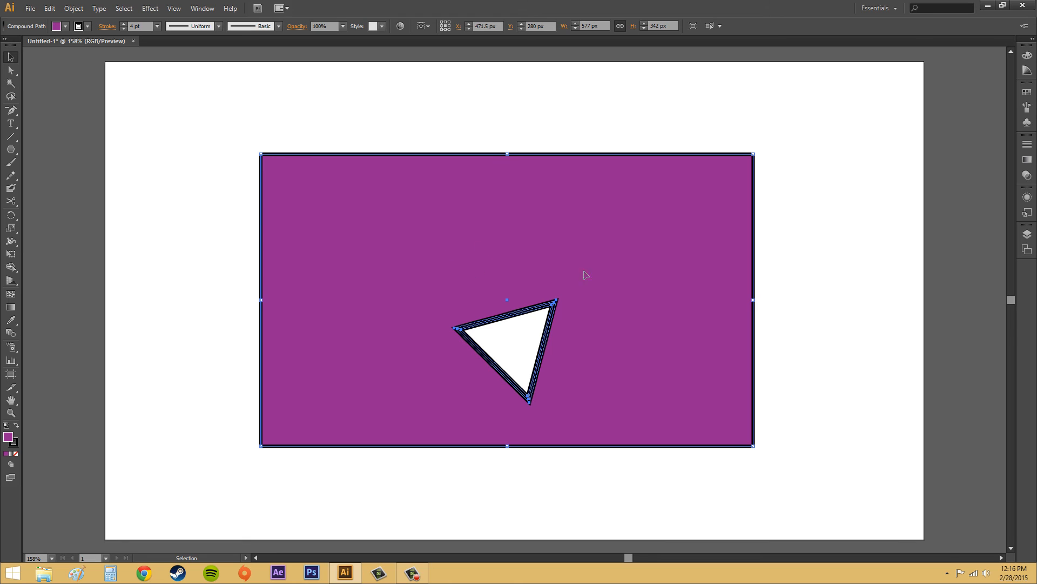
{"action": "left_click", "coordinate": [847, 346]}
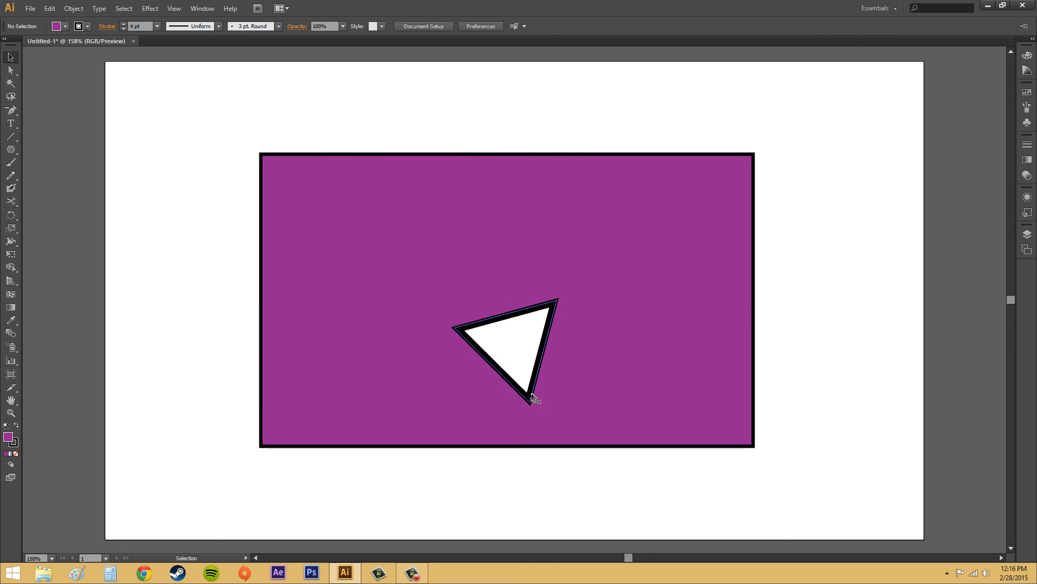
{"action": "left_click", "coordinate": [381, 240]}
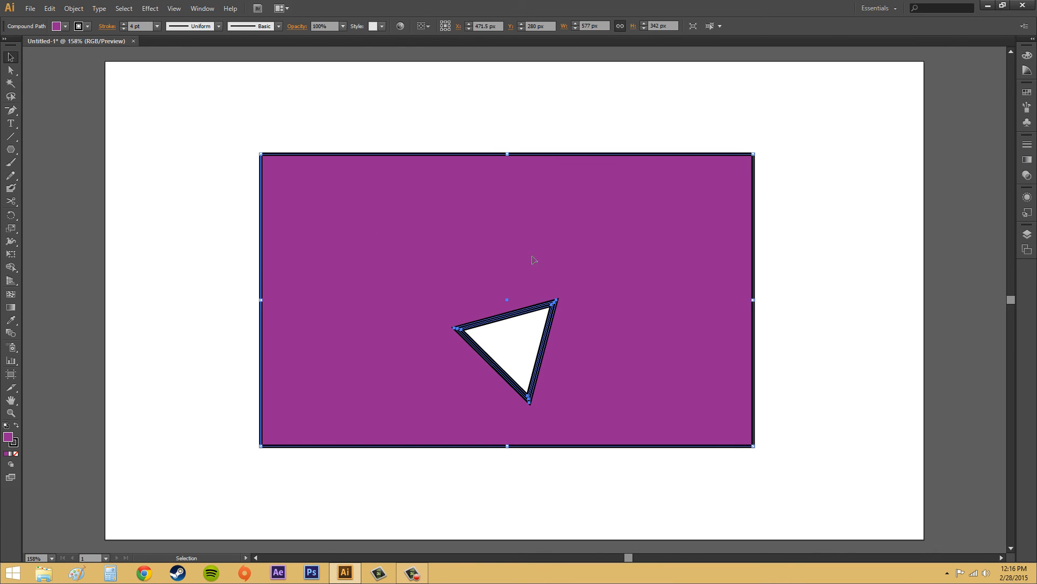
{"action": "left_click_drag", "start_coordinate": [573, 226], "coordinate": [605, 209]}
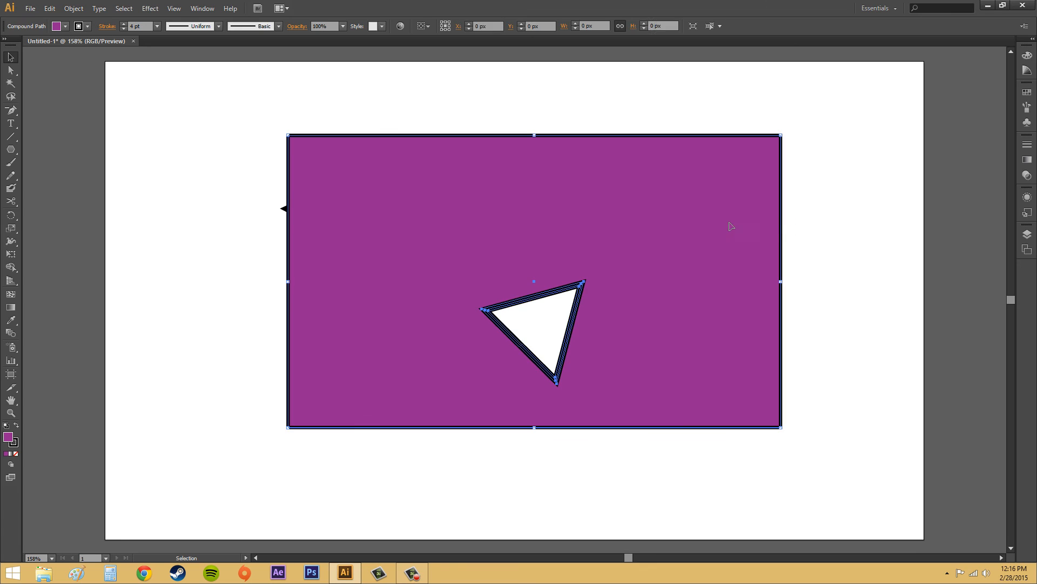
- Undo the move, the compound path and the triangle's stroke outlining, and deselect everything
{"action": "key", "text": "ctrl+z"}
{"action": "key", "text": "ctrl+z"}
{"action": "key", "text": "ctrl+z"}
{"action": "key", "text": "ctrl+z"}
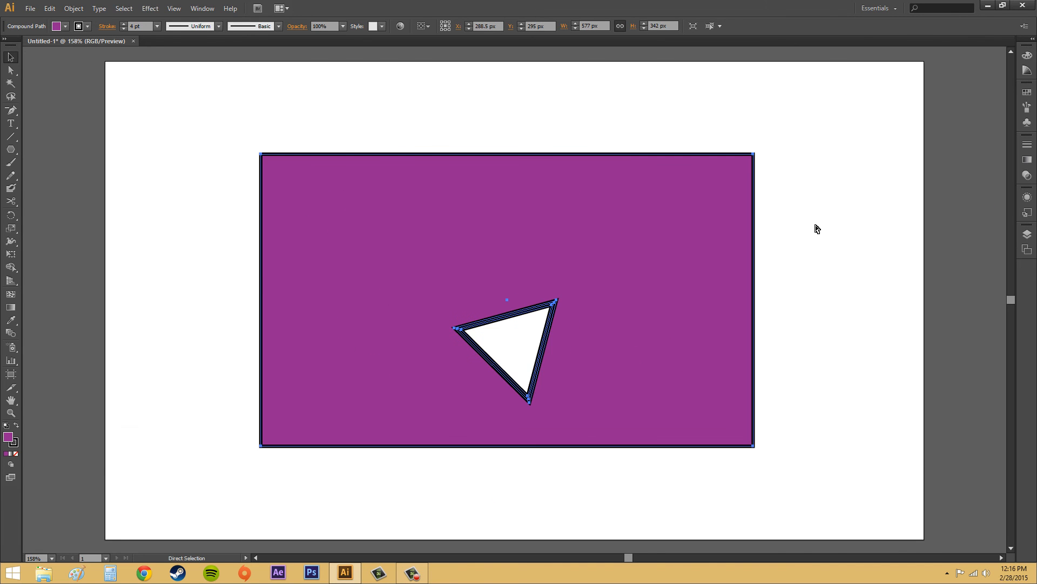
{"action": "key", "text": "ctrl+z"}
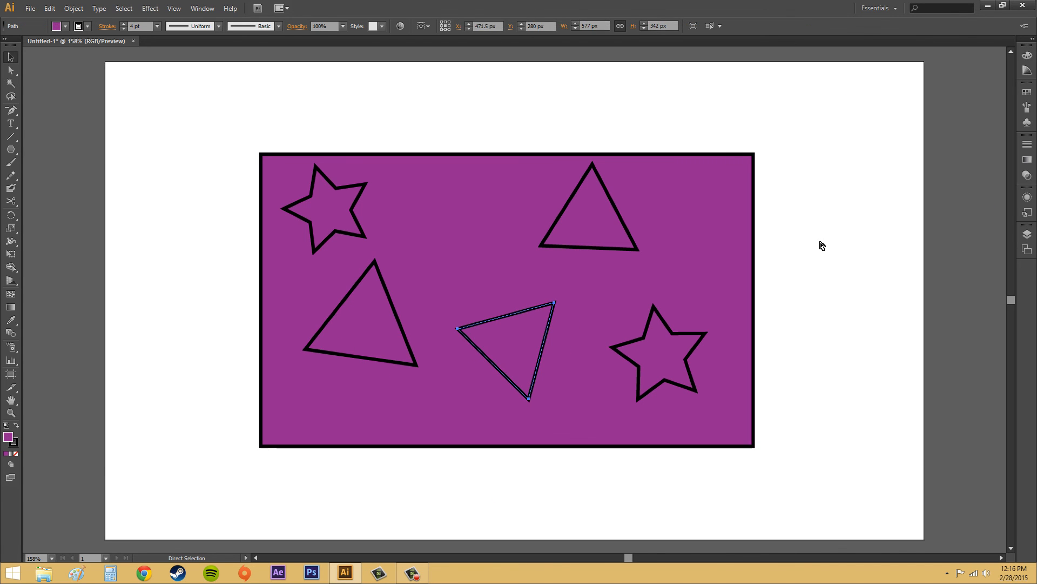
{"action": "left_click", "coordinate": [822, 245]}
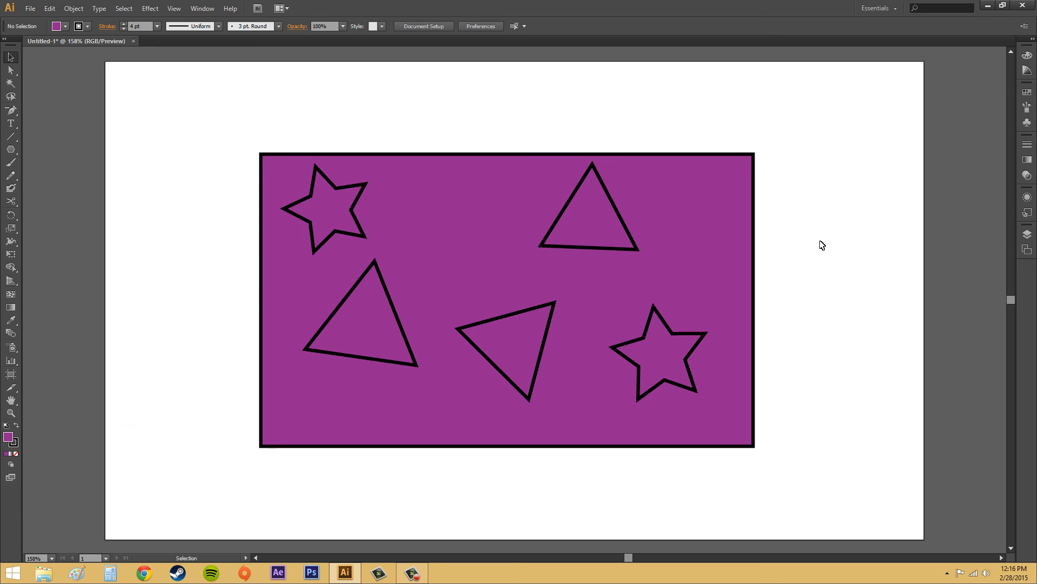